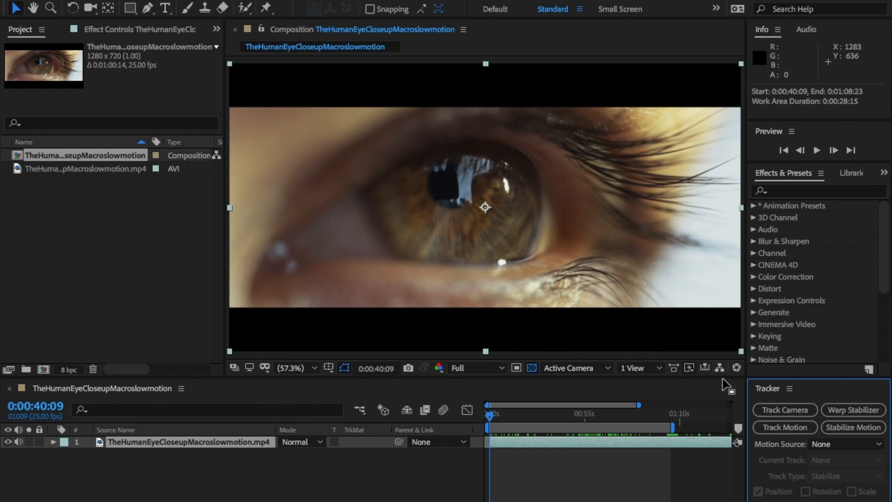
Start motion tracking on the eye footage, fit Track Point 1 around the dark pupil area and analyze the clip forward.
{"action": "left_click_drag", "start_coordinate": [723, 377], "coordinate": [723, 335]}
{"action": "left_click_drag", "start_coordinate": [722, 334], "coordinate": [723, 325]}
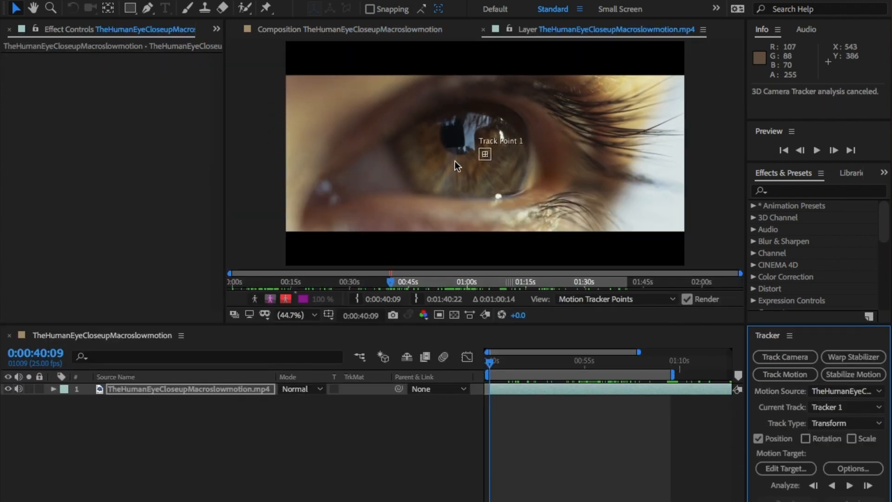
{"action": "scroll", "coordinate": [488, 166], "scroll_direction": "up", "scroll_amount": 3}
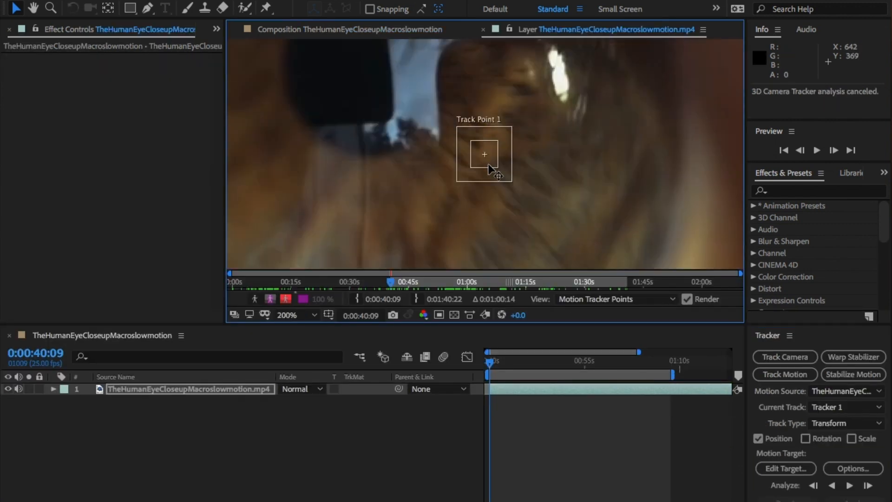
{"action": "scroll", "coordinate": [496, 167], "scroll_direction": "down", "scroll_amount": 1}
{"action": "mouse_move", "coordinate": [498, 166]}
{"action": "left_mouse_down"}
{"action": "mouse_move", "coordinate": [483, 171]}
{"action": "mouse_move", "coordinate": [430, 120]}
{"action": "mouse_move", "coordinate": [495, 172]}
{"action": "left_mouse_up"}
{"action": "mouse_move", "coordinate": [435, 120]}
{"action": "left_mouse_down"}
{"action": "mouse_move", "coordinate": [478, 141]}
{"action": "mouse_move", "coordinate": [472, 160]}
{"action": "mouse_move", "coordinate": [424, 136]}
{"action": "left_mouse_up"}
{"action": "left_click", "coordinate": [850, 485]}
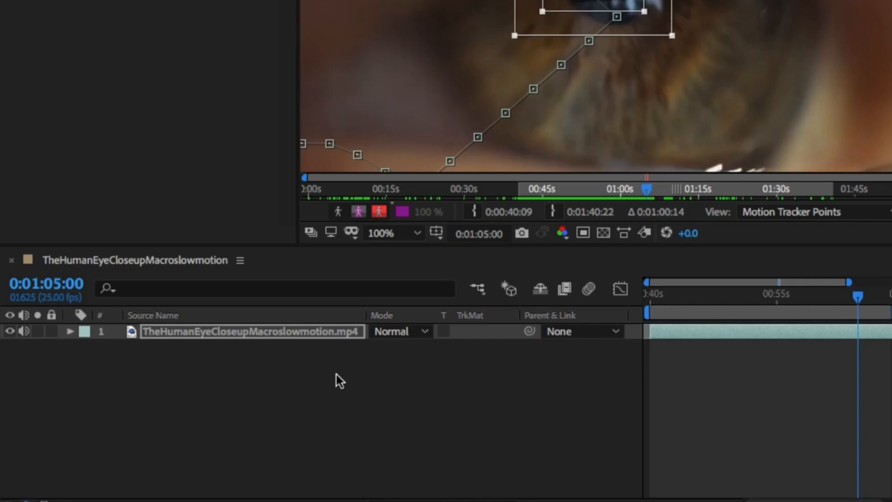
Add a null object layer above the eye footage in the composition.
{"action": "right_click", "coordinate": [253, 423]}
{"action": "mouse_move", "coordinate": [309, 374]}
{"action": "left_click", "coordinate": [674, 412]}
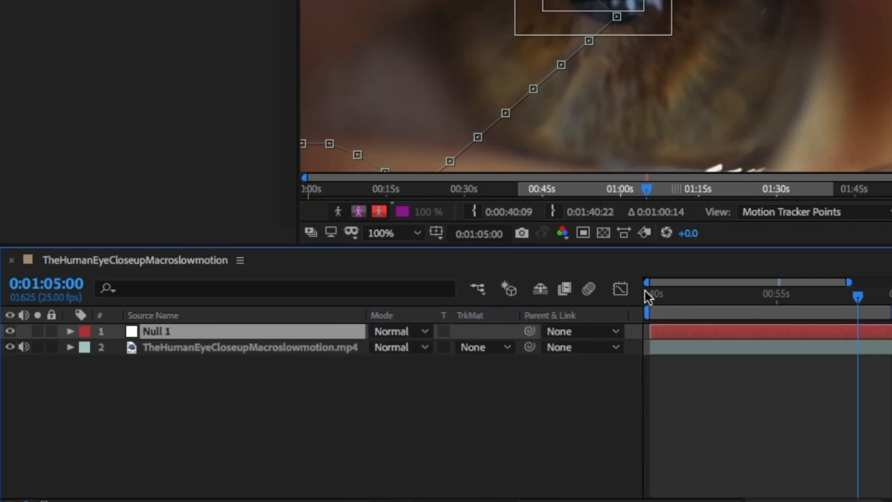
Go to the start of the clip, set Null 1 as the motion target and apply the tracked position data to it.
{"action": "key", "text": "Home"}
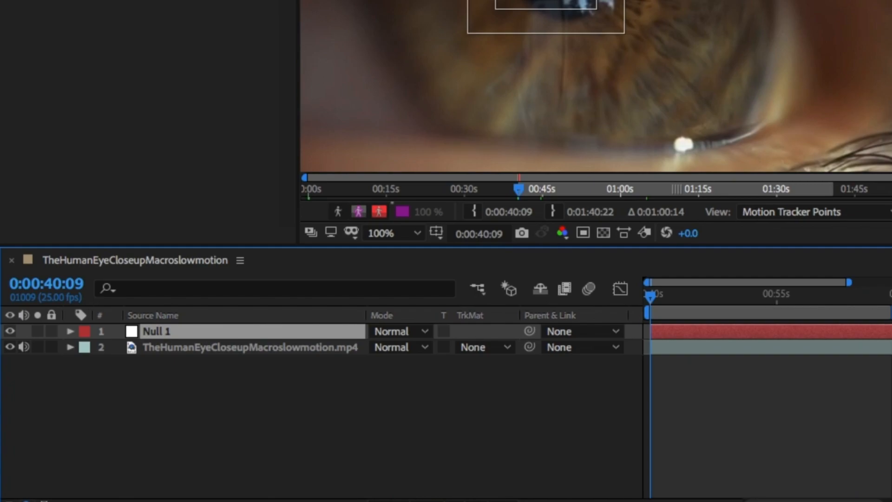
{"action": "left_click", "coordinate": [785, 445]}
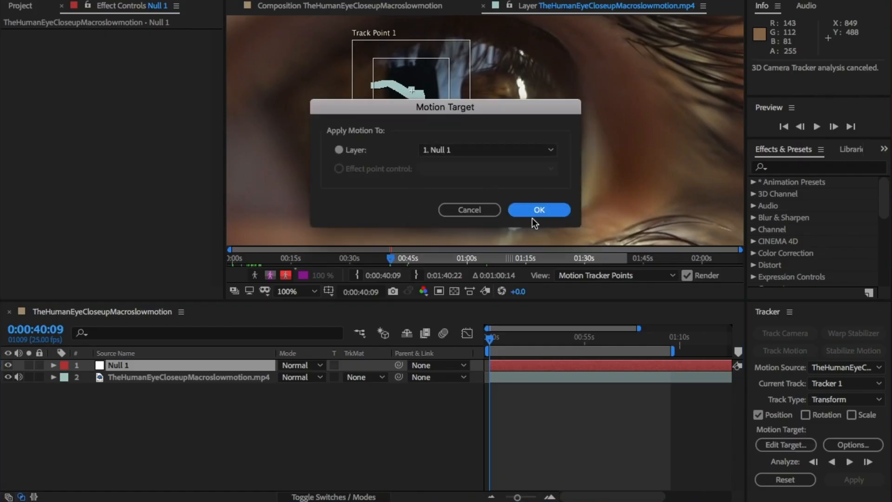
{"action": "left_click", "coordinate": [535, 212]}
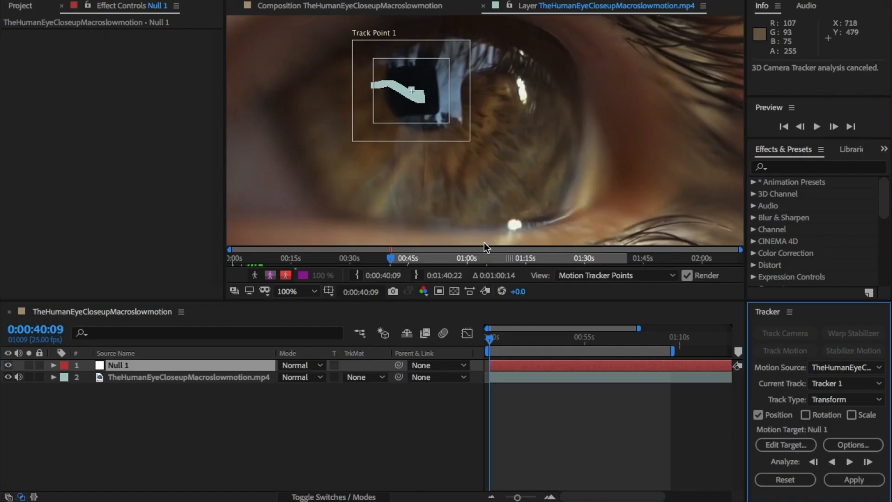
{"action": "left_click", "coordinate": [855, 480]}
{"action": "left_click", "coordinate": [496, 177]}
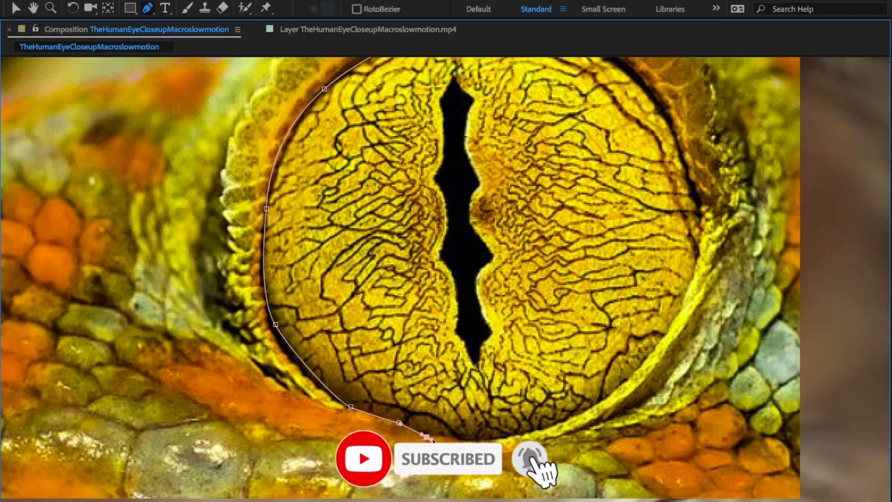
Mask the yellow reptile iris in eye-winkjpg.jpeg with the Pen tool and collapse the layer's properties.
{"action": "left_click", "coordinate": [620, 389]}
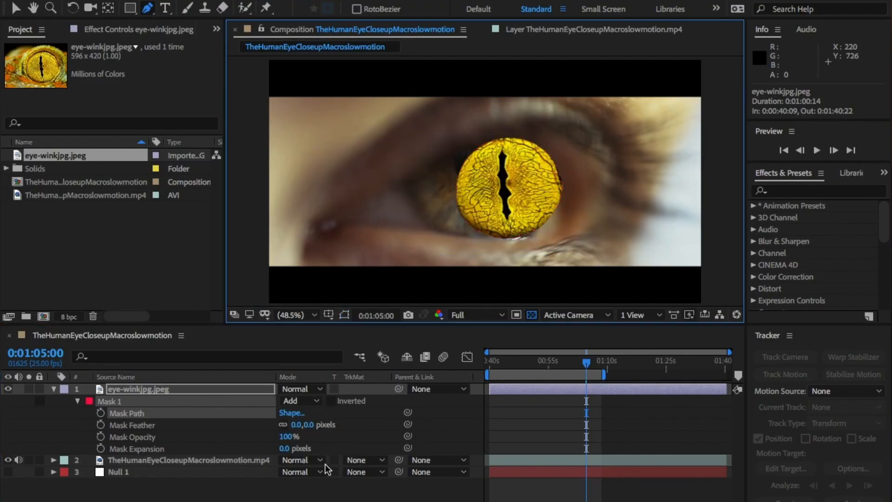
{"action": "left_click", "coordinate": [54, 389]}
Set the eye-winkjpg.jpeg layer's opacity to 30% and its rotation to 180°.
{"action": "left_click", "coordinate": [177, 388]}
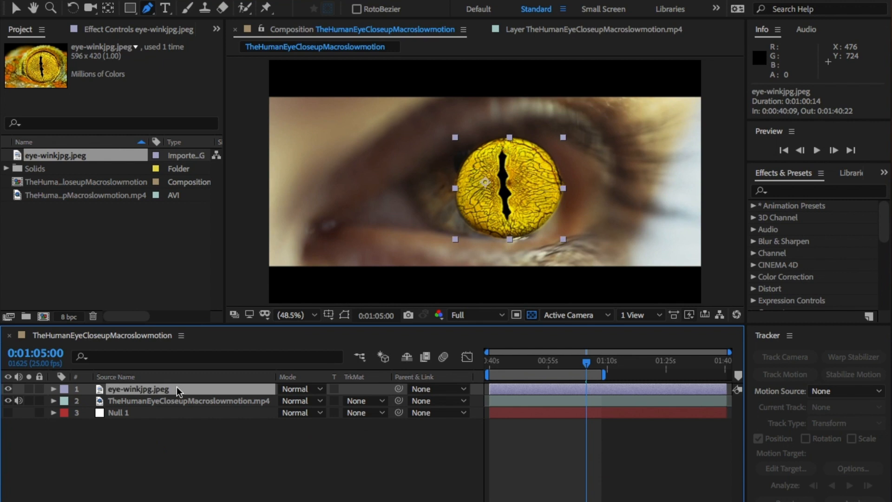
{"action": "key", "text": "t"}
{"action": "left_click", "coordinate": [285, 401]}
{"action": "type", "text": "30"}
{"action": "key", "text": "Return"}
{"action": "key", "text": "r"}
{"action": "left_click", "coordinate": [292, 400]}
{"action": "type", "text": "180"}
{"action": "key", "text": "Return"}
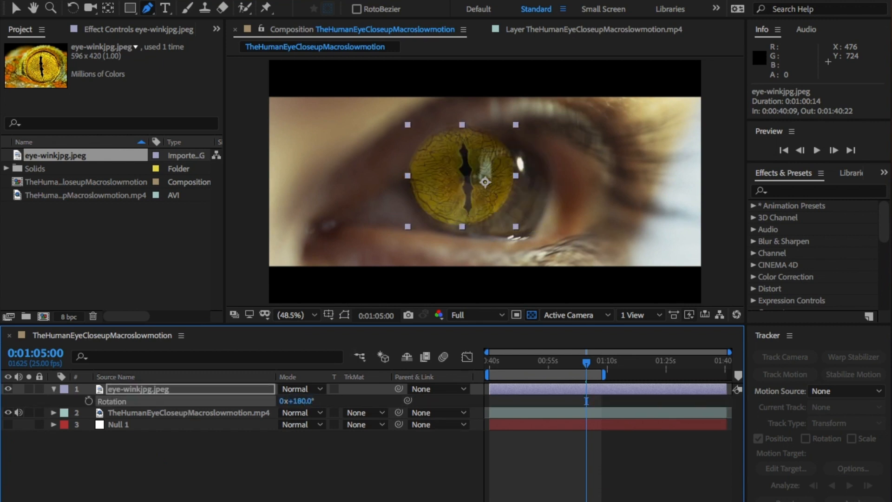
Enlarge the reptile eye and move it to about 721, 411 so that it covers the human iris.
{"action": "key", "text": "p"}
{"action": "left_click_drag", "start_coordinate": [290, 401], "coordinate": [316, 401]}
{"action": "key", "text": "s"}
{"action": "key", "text": "p"}
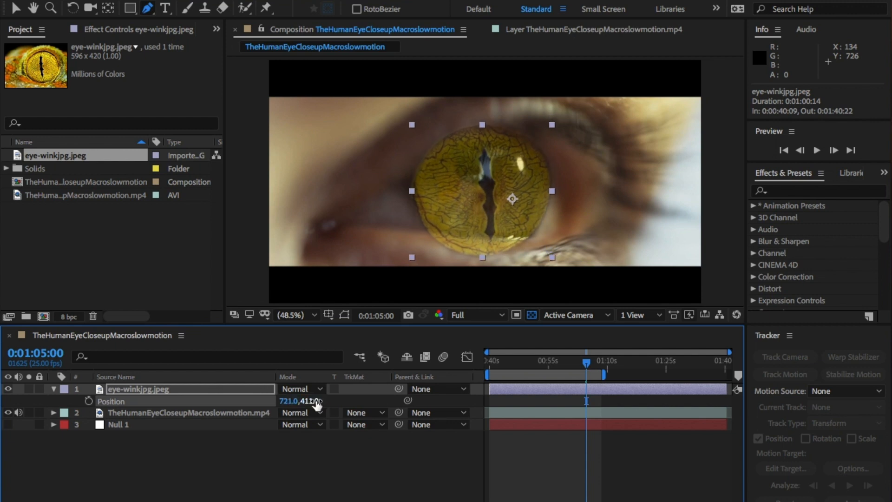
Parent the eye-winkjpg.jpeg layer to Null 1 and set its opacity to 100%.
{"action": "left_click_drag", "start_coordinate": [399, 389], "coordinate": [233, 424]}
{"action": "key", "text": "t"}
Preview the composition from the start to examine how the reptile eye follows the tracked motion.
{"action": "key", "text": "Home"}
{"action": "key", "text": "space"}
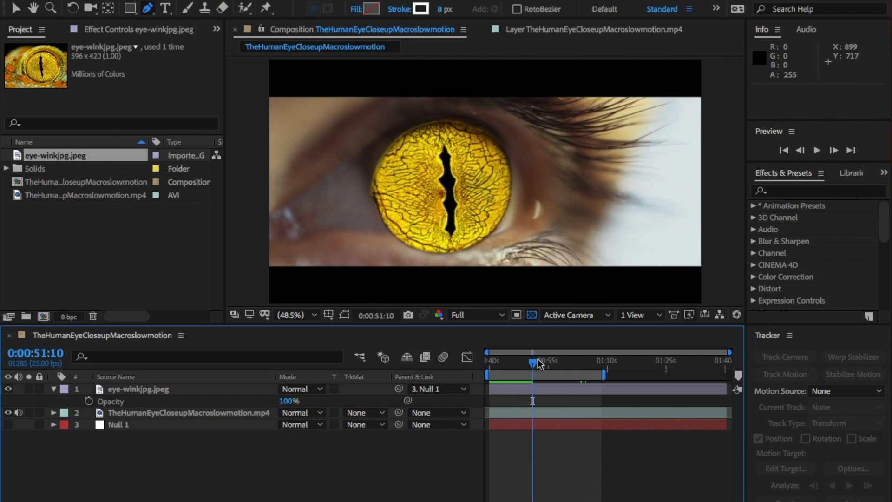
{"action": "key", "text": "space"}
Readjust the position and scale of the parented reptile eye over the human iris, and collapse its properties.
{"action": "key", "text": "v"}
{"action": "key", "text": "p"}
{"action": "left_click", "coordinate": [188, 389]}
{"action": "left_click_drag", "start_coordinate": [308, 401], "coordinate": [282, 403]}
{"action": "key", "text": "s"}
{"action": "key", "text": "p"}
{"action": "key", "text": "u"}
{"action": "key", "text": "u"}
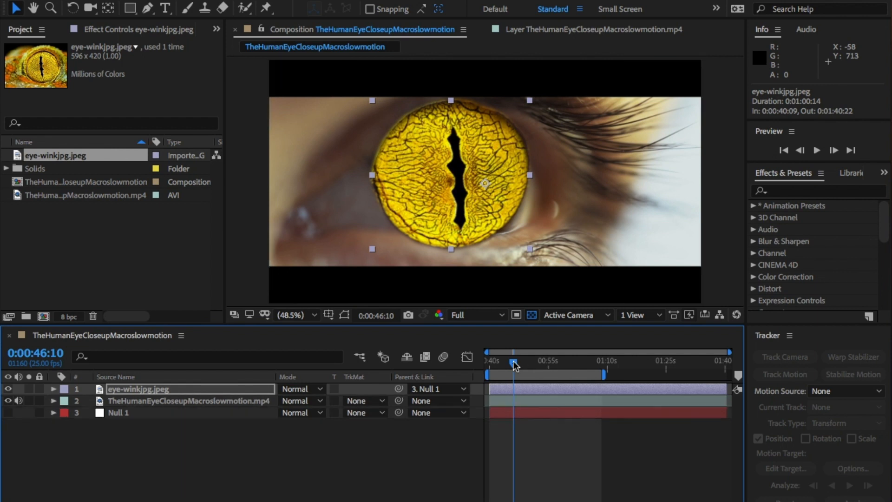
Check the reptile eye's fit along the timeline and fine-tune its scale at the layer's first frame.
{"action": "left_click_drag", "start_coordinate": [519, 360], "coordinate": [548, 360]}
{"action": "key", "text": "i"}
{"action": "key", "text": "s"}
{"action": "left_click_drag", "start_coordinate": [321, 401], "coordinate": [320, 402]}
{"action": "left_click", "coordinate": [54, 389]}
{"action": "left_click", "coordinate": [36, 404]}
{"action": "key", "text": "F2"}
Duplicate the TheHumanEyeCloseupMacroslowmotion.mp4 layer and place the copy above eye-winkjpg.jpeg.
{"action": "left_click", "coordinate": [139, 405]}
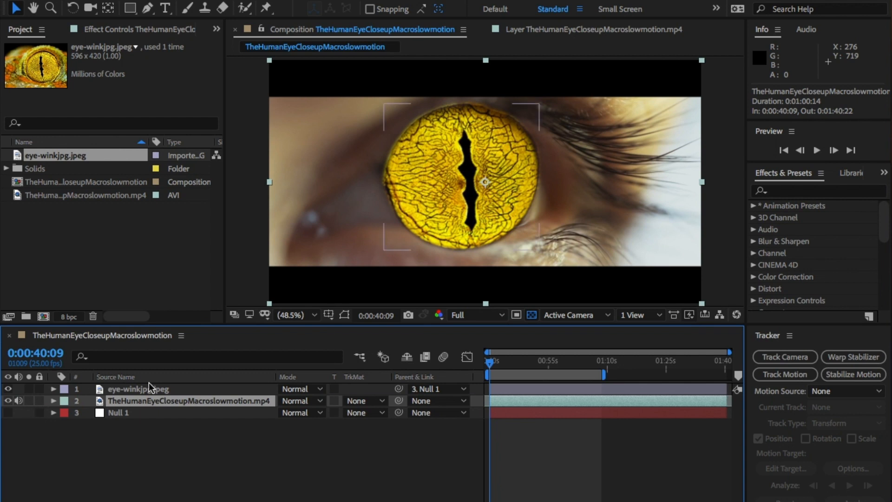
{"action": "key", "text": "ctrl+d"}
{"action": "left_click_drag", "start_coordinate": [177, 407], "coordinate": [179, 384]}
Draw masks around the upper and lower eyelids on the top footage layer, each with a 10-pixel feather.
{"action": "key", "text": "g"}
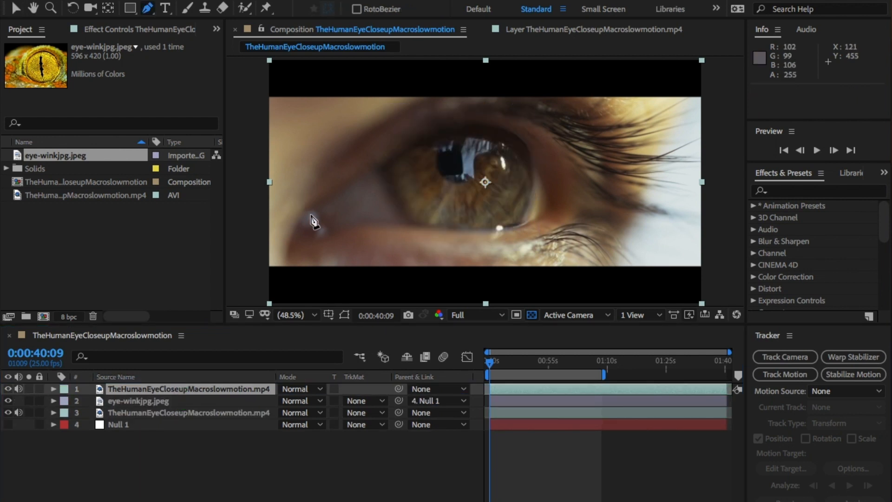
{"action": "left_click", "coordinate": [302, 212]}
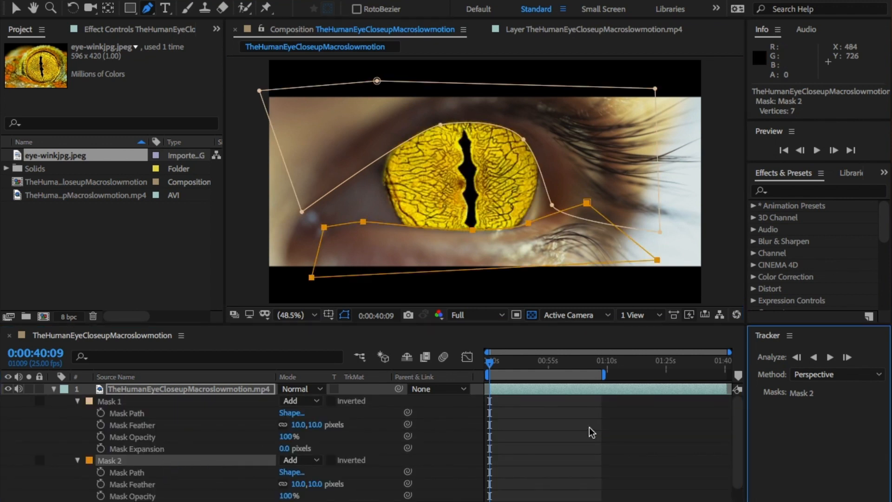
Track the lower-eyelid mask and the upper-eyelid mask forward through the clip with the Perspective method.
{"action": "left_click", "coordinate": [830, 358]}
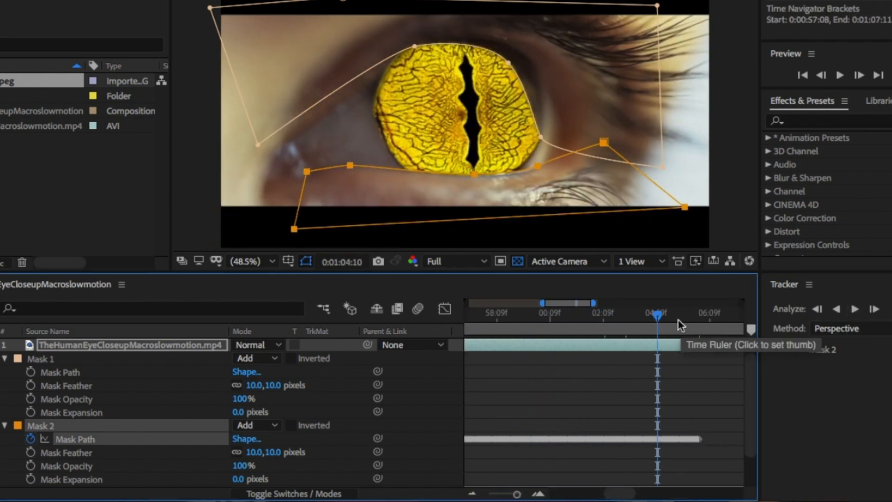
{"action": "left_click_drag", "start_coordinate": [725, 423], "coordinate": [678, 460]}
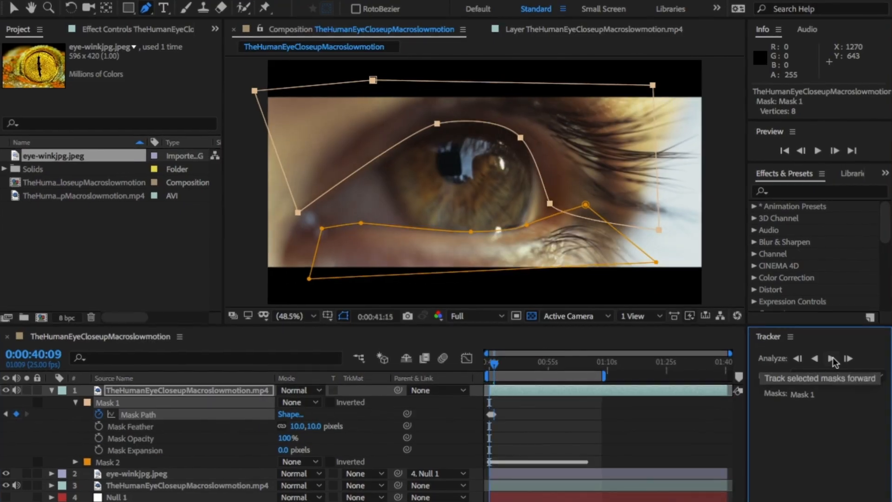
{"action": "left_click", "coordinate": [839, 367]}
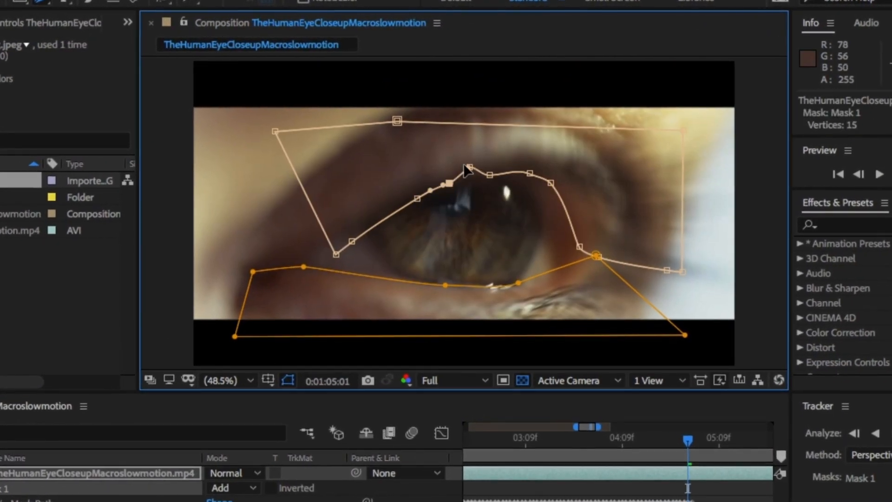
Reshape the upper-eyelid mask frame by frame around 0:01:05:00 so that it follows the closing lid.
{"action": "left_click", "coordinate": [859, 174]}
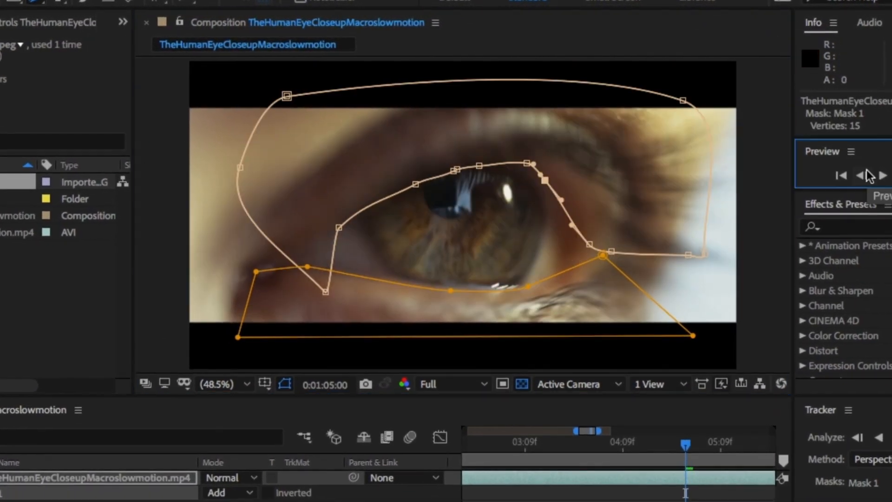
{"action": "left_click_drag", "start_coordinate": [356, 255], "coordinate": [390, 226]}
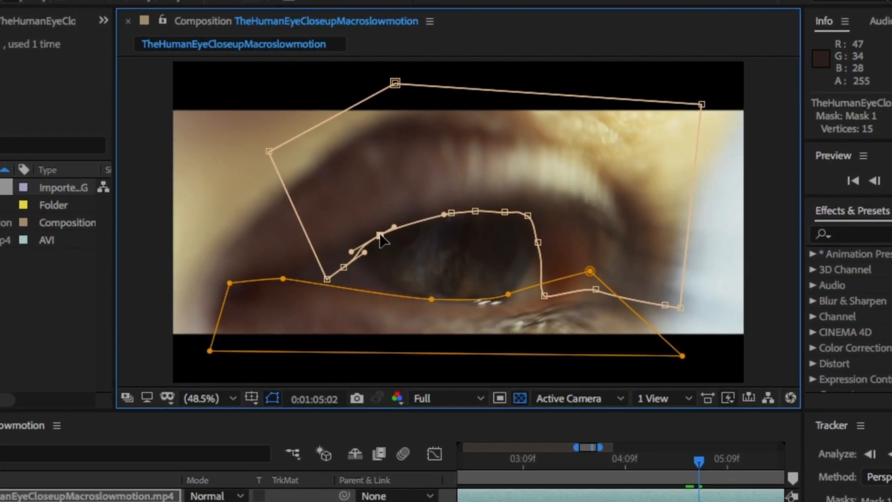
{"action": "key", "text": "Page_Down"}
{"action": "left_click_drag", "start_coordinate": [360, 256], "coordinate": [390, 257]}
{"action": "scroll", "coordinate": [460, 220], "scroll_direction": "up", "scroll_amount": 2}
{"action": "left_click_drag", "start_coordinate": [607, 212], "coordinate": [595, 288]}
{"action": "left_click", "coordinate": [872, 181]}
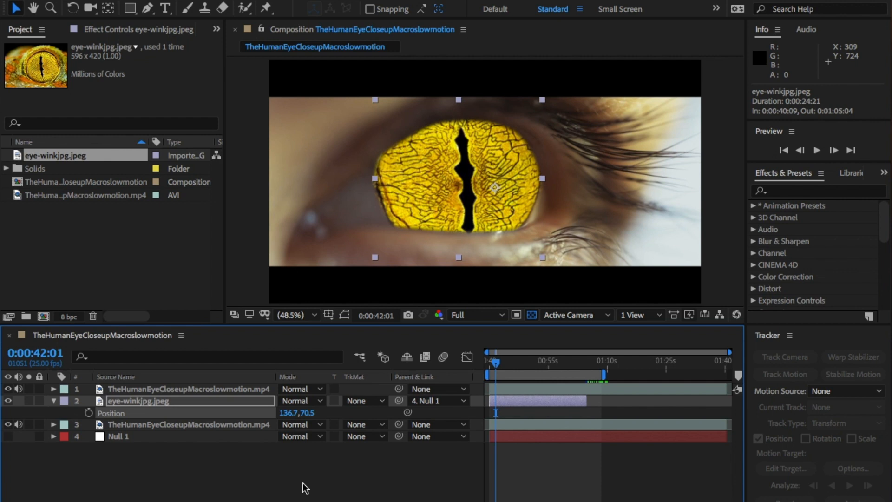
Deselect the eye-winkjpg.jpeg layer, collapse its properties and hide it.
{"action": "left_click", "coordinate": [268, 466]}
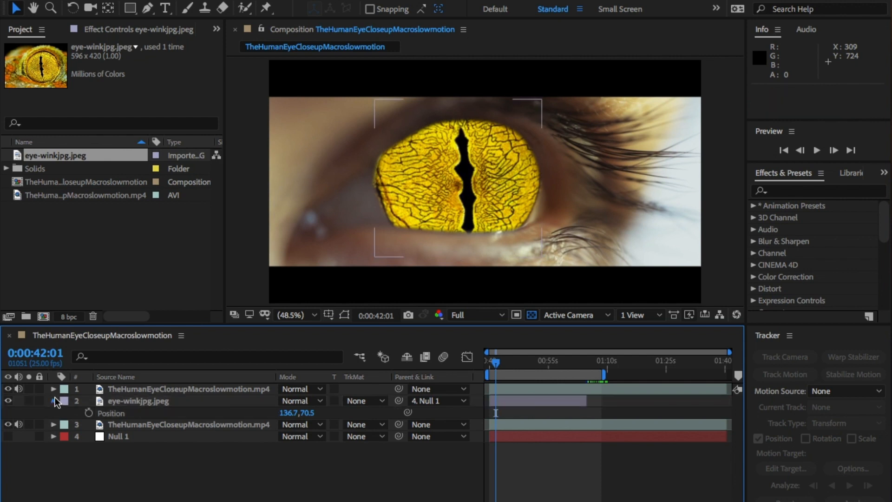
{"action": "left_click", "coordinate": [54, 401]}
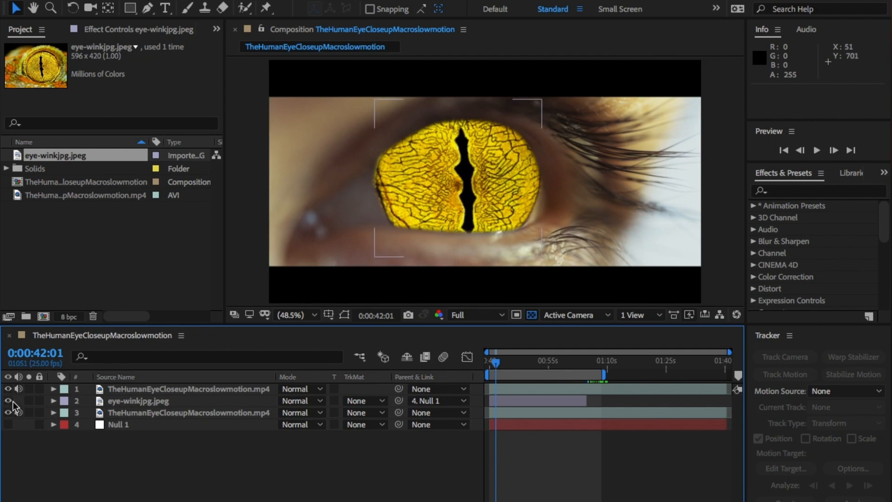
Create a 1280 × 720 px solid in a pale off-white colour sampled from the footage (RGB 240, 243, 236).
{"action": "right_click", "coordinate": [218, 446]}
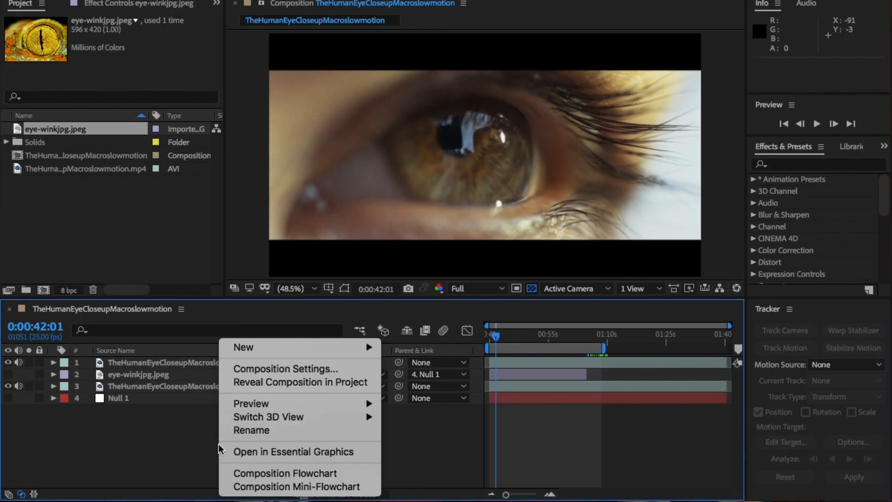
{"action": "mouse_move", "coordinate": [285, 354]}
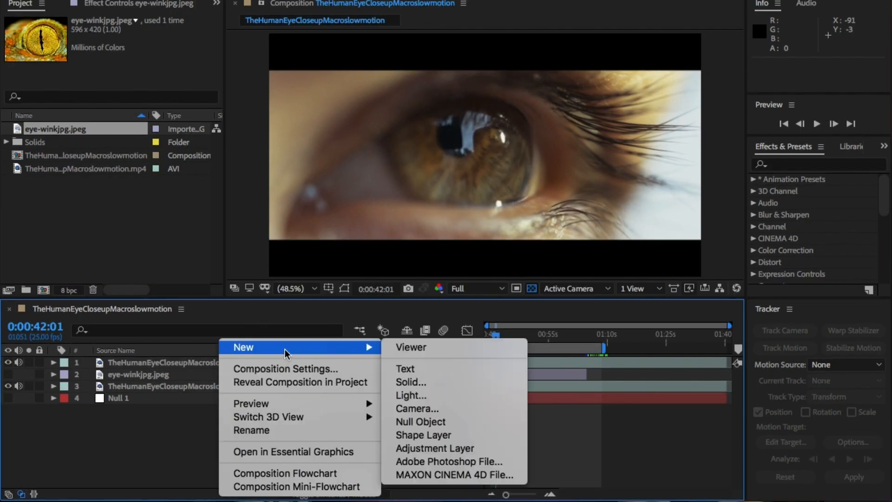
{"action": "left_click", "coordinate": [425, 383]}
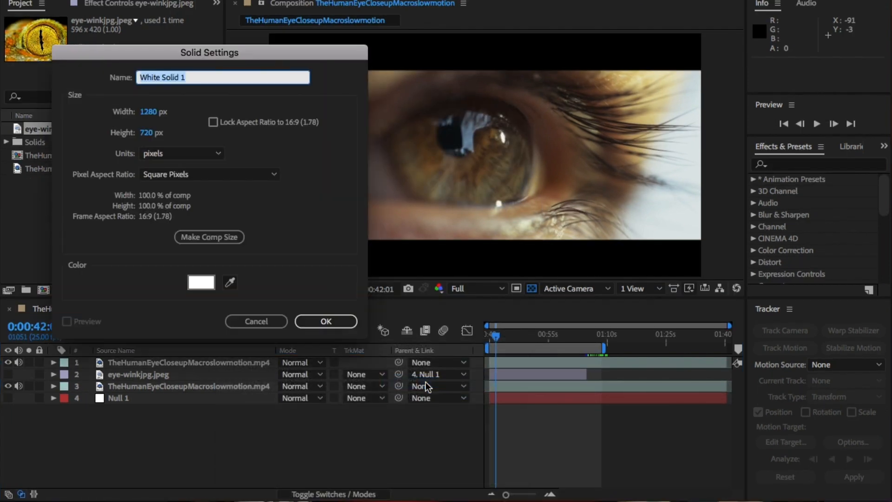
{"action": "left_click", "coordinate": [231, 282]}
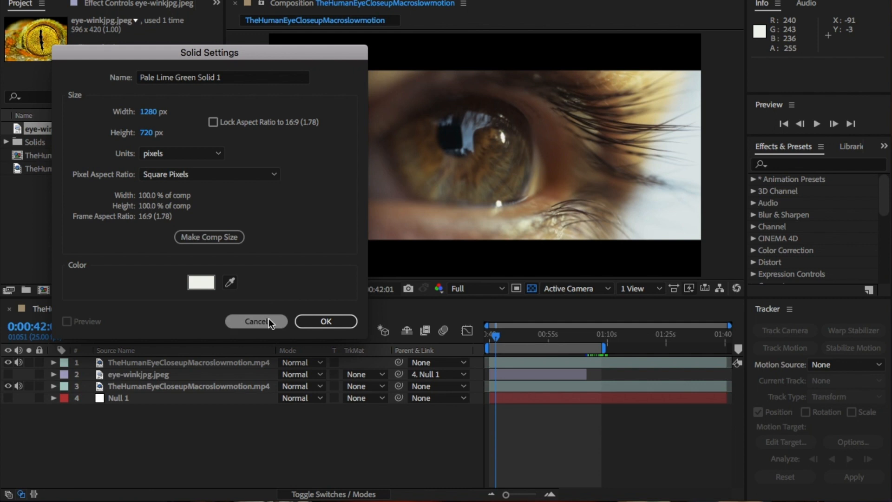
{"action": "left_click", "coordinate": [326, 321]}
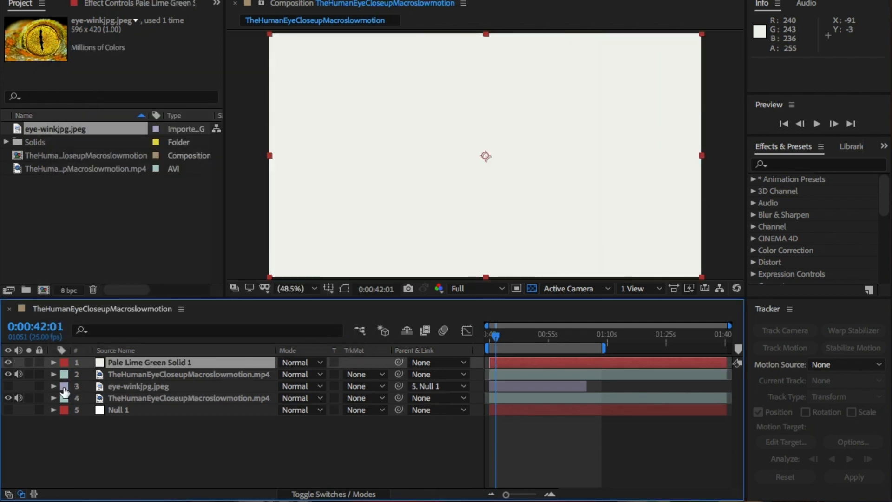
Hide the pale solid and draw Pen masks on it around the bright highlights and window reflections in the eye.
{"action": "left_click", "coordinate": [8, 363]}
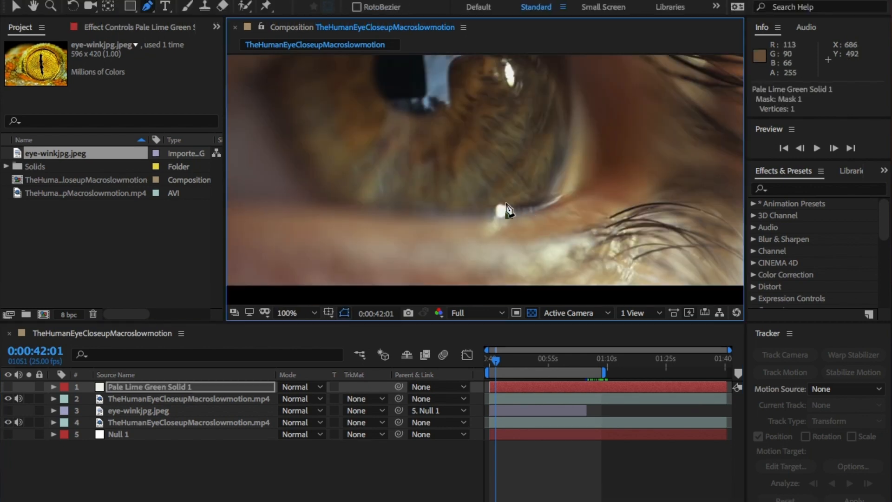
{"action": "scroll", "coordinate": [504, 211], "scroll_direction": "up", "scroll_amount": 2}
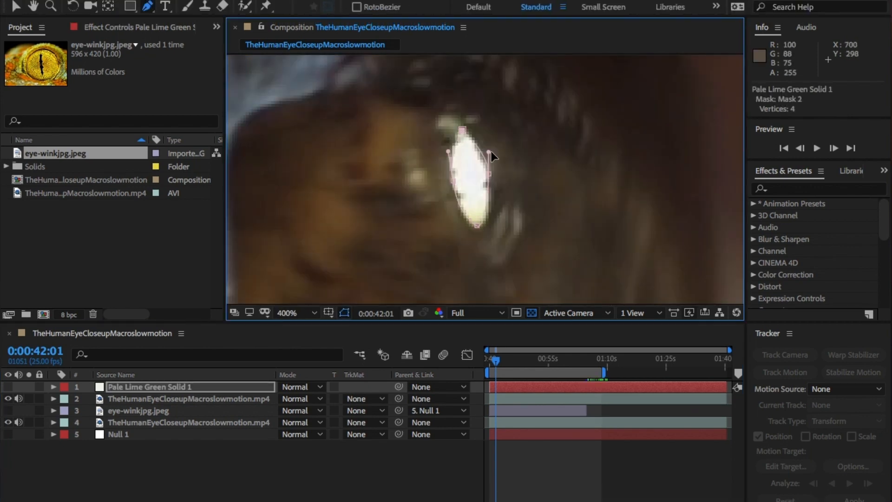
{"action": "left_click", "coordinate": [575, 190]}
{"action": "scroll", "coordinate": [552, 197], "scroll_direction": "down", "scroll_amount": 1}
{"action": "left_click", "coordinate": [478, 130]}
{"action": "left_click_drag", "start_coordinate": [458, 140], "coordinate": [463, 146]}
{"action": "left_click_drag", "start_coordinate": [479, 149], "coordinate": [485, 150]}
{"action": "left_click", "coordinate": [496, 145]}
{"action": "left_click", "coordinate": [516, 152]}
{"action": "scroll", "coordinate": [536, 157], "scroll_direction": "up", "scroll_amount": 1}
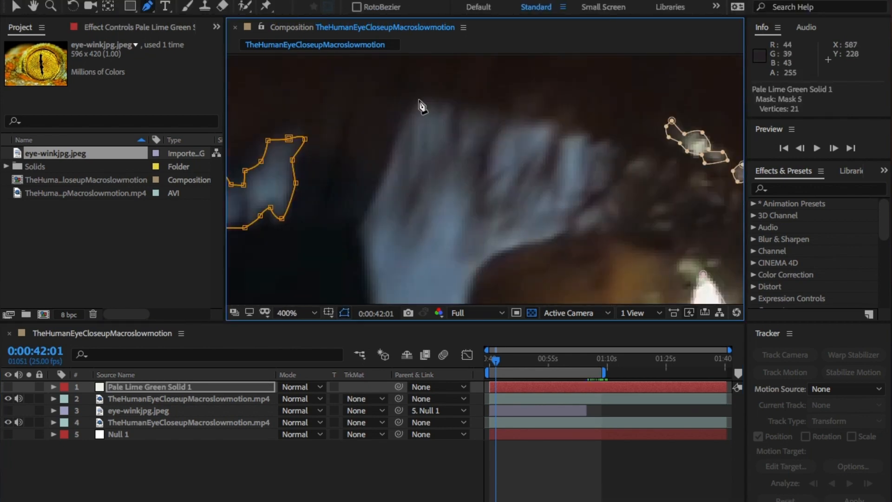
{"action": "left_click", "coordinate": [517, 71]}
{"action": "scroll", "coordinate": [588, 112], "scroll_direction": "down", "scroll_amount": 2}
Set the masked solid's blending mode to Add and its opacity to 37%, and toggle its visibility to compare.
{"action": "left_click", "coordinate": [8, 387]}
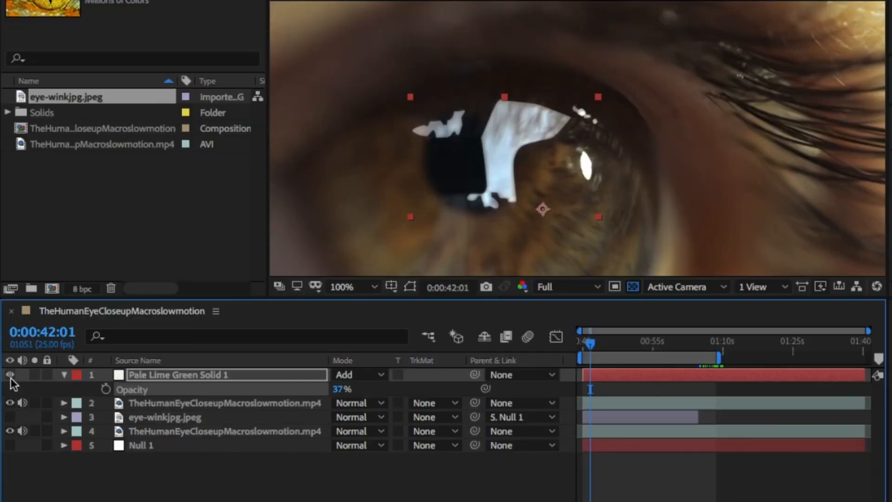
{"action": "left_click", "coordinate": [8, 386]}
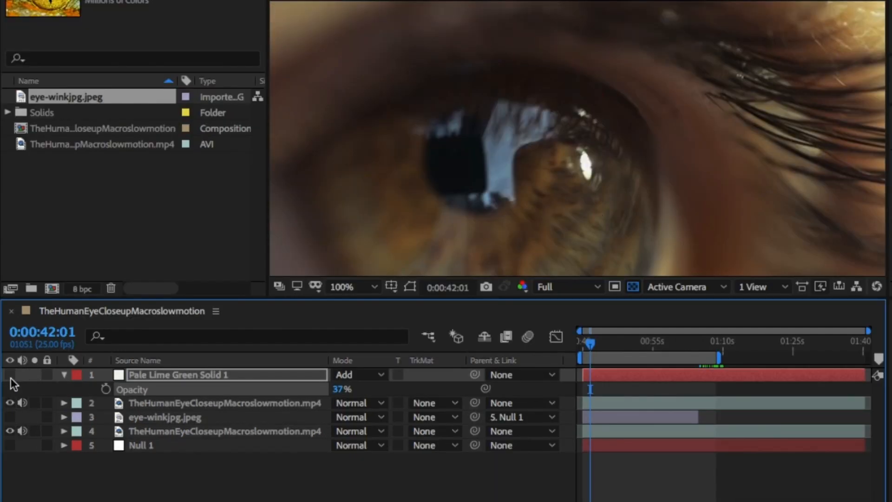
Show the eye-winkjpg.jpeg layer and move the pale solid below the top footage layer.
{"action": "left_click", "coordinate": [10, 417]}
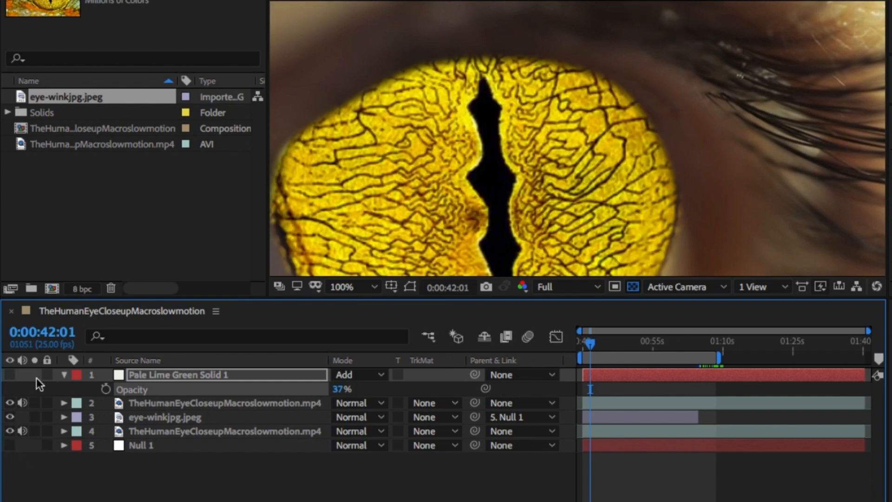
{"action": "left_click", "coordinate": [160, 376]}
{"action": "left_click_drag", "start_coordinate": [172, 377], "coordinate": [179, 427]}
Reduce the feather of the pale solid's masks and parent the solid to Null 1.
{"action": "key", "text": "m"}
{"action": "key", "text": "m"}
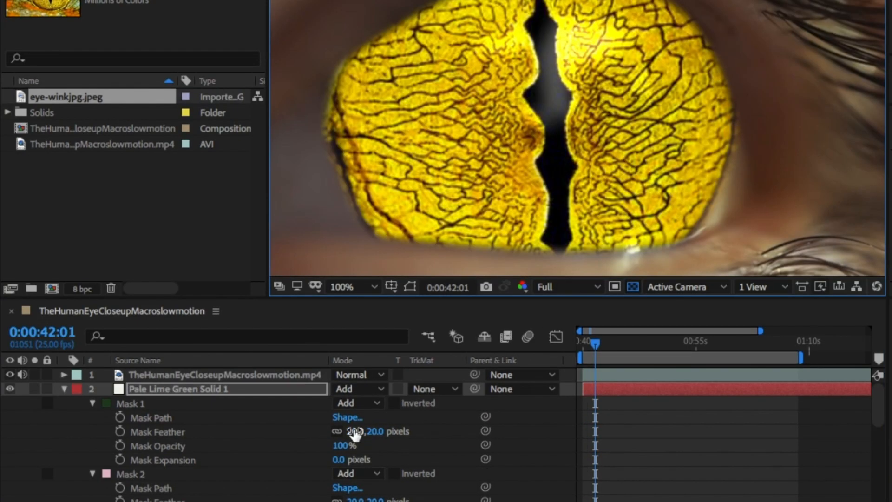
{"action": "left_click_drag", "start_coordinate": [355, 70], "coordinate": [343, 70]}
{"action": "left_click", "coordinate": [64, 389]}
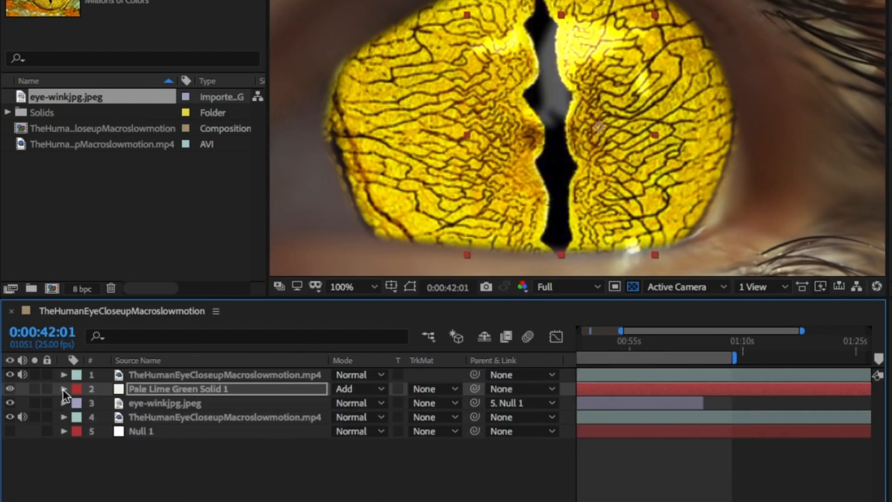
{"action": "left_click_drag", "start_coordinate": [475, 389], "coordinate": [199, 431]}
{"action": "left_click", "coordinate": [411, 497]}
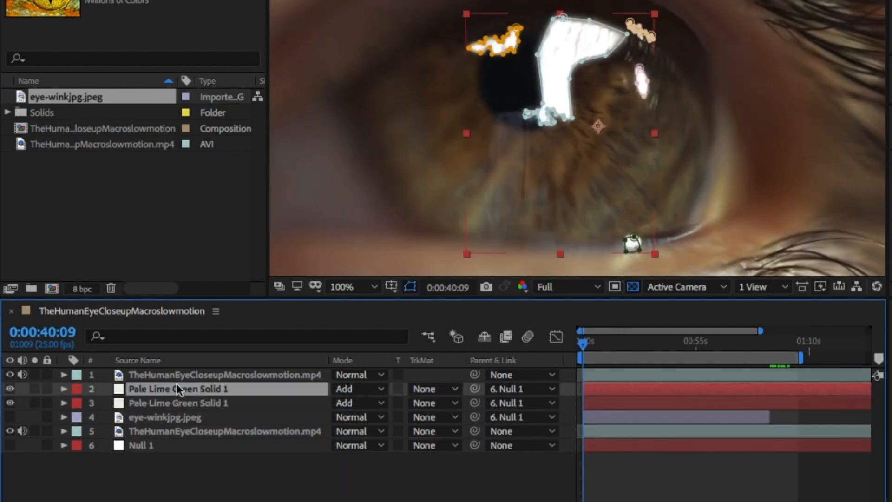
Delete all masks from the upper copy of the pale solid.
{"action": "left_click", "coordinate": [65, 390]}
{"action": "left_click", "coordinate": [79, 404]}
{"action": "left_click", "coordinate": [132, 417]}
{"action": "left_click", "coordinate": [169, 488], "text": "shift"}
{"action": "key", "text": "Delete"}
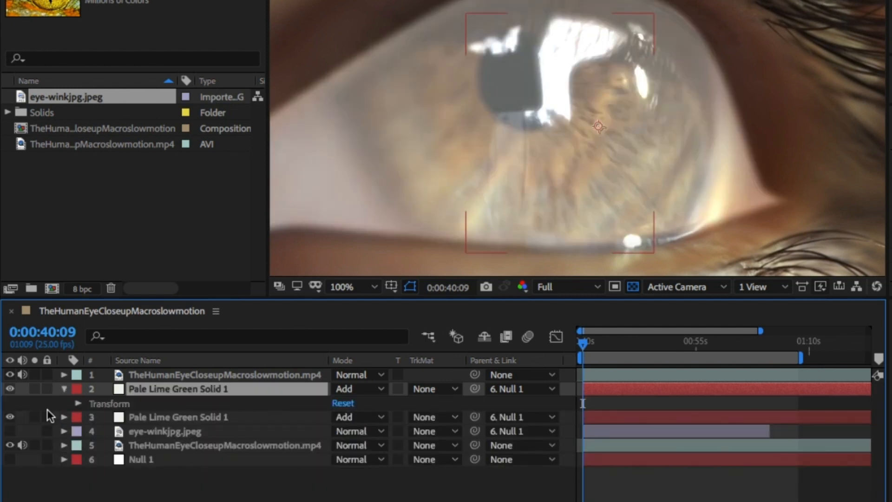
Draw a Pen mask on the upper pale solid around the soft reflection below the pupil, and parent the solid to Null 1.
{"action": "left_click", "coordinate": [10, 389]}
{"action": "left_click", "coordinate": [524, 111]}
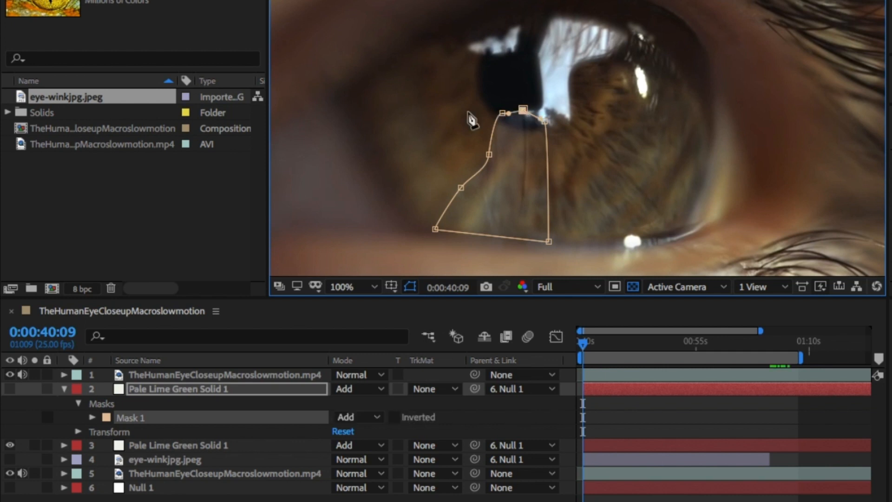
{"action": "left_click", "coordinate": [10, 389]}
{"action": "left_click", "coordinate": [199, 390]}
{"action": "left_click_drag", "start_coordinate": [474, 389], "coordinate": [251, 488]}
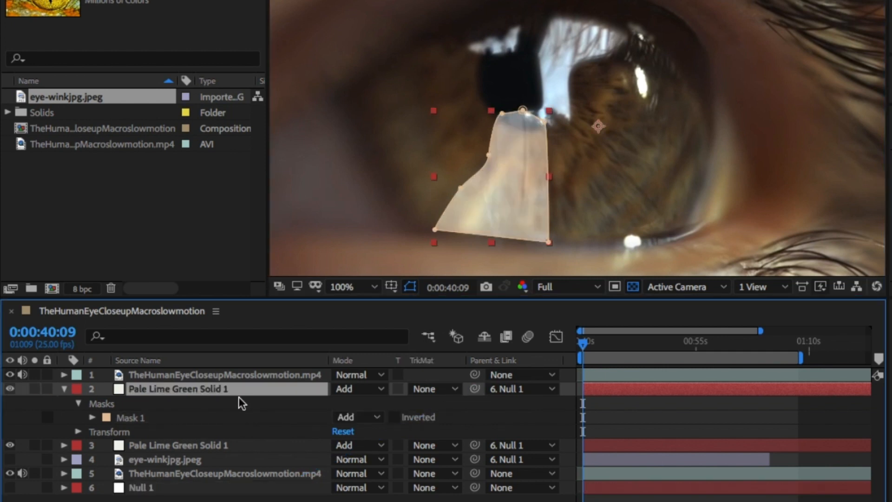
Lower the upper pale solid's opacity, trying 20% and refining the value.
{"action": "key", "text": "t"}
{"action": "left_click", "coordinate": [342, 404]}
{"action": "type", "text": "20"}
{"action": "key", "text": "Return"}
{"action": "left_click", "coordinate": [256, 405]}
{"action": "left_click", "coordinate": [341, 405]}
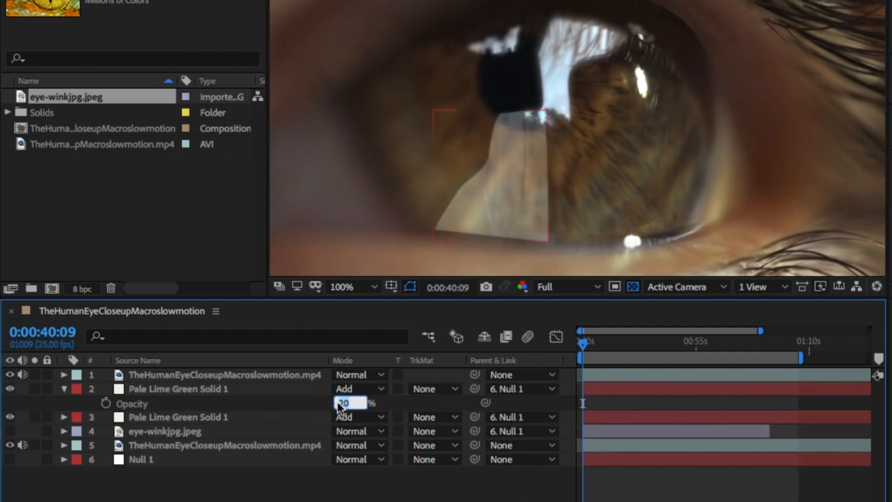
{"action": "type", "text": "100"}
{"action": "key", "text": "Return"}
Set the feather of the upper pale solid's mask to 15 pixels.
{"action": "key", "text": "m"}
{"action": "key", "text": "m"}
{"action": "type", "text": "1"}
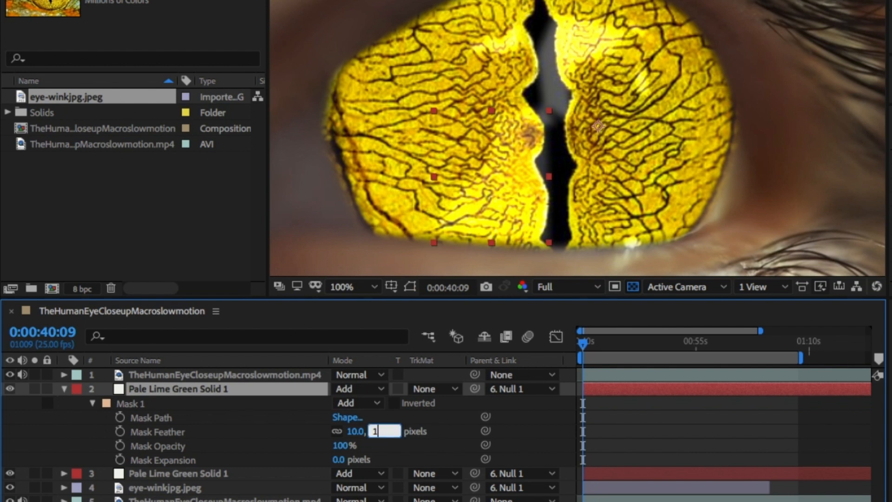
{"action": "type", "text": "5"}
{"action": "key", "text": "Return"}
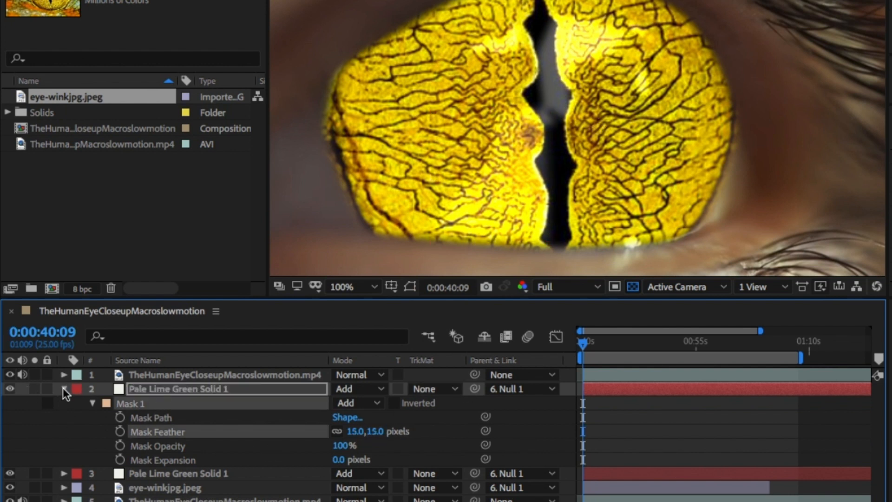
{"action": "left_click", "coordinate": [187, 388]}
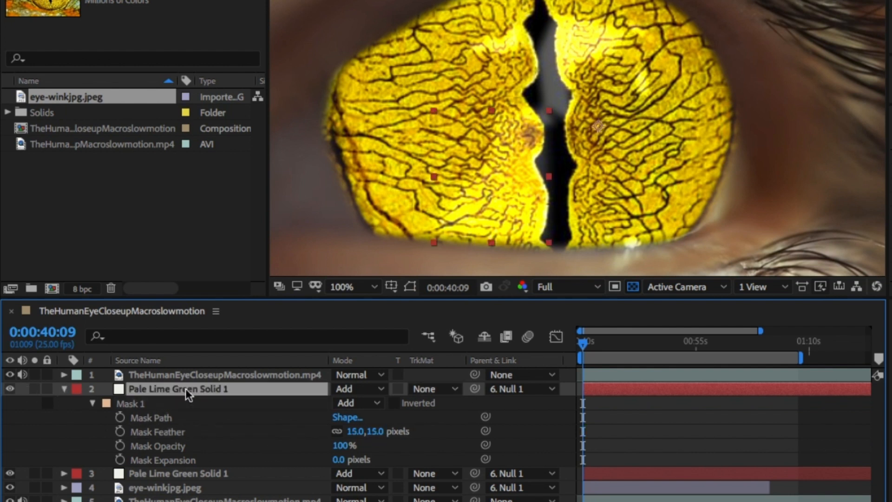
{"action": "key", "text": "p"}
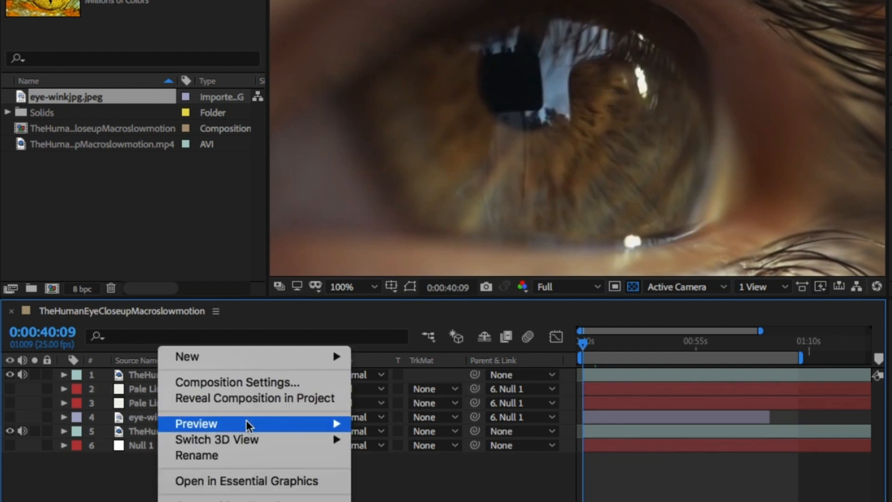
Create a 1280 × 720 px solid named shadow in a dark colour sampled from the shadow under the upper eyelid.
{"action": "mouse_move", "coordinate": [260, 357]}
{"action": "left_click", "coordinate": [381, 397]}
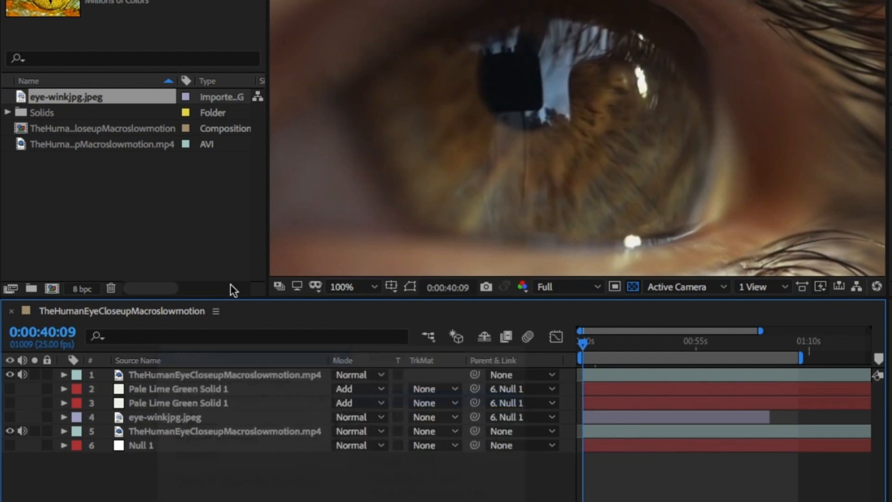
{"action": "type", "text": "shadow"}
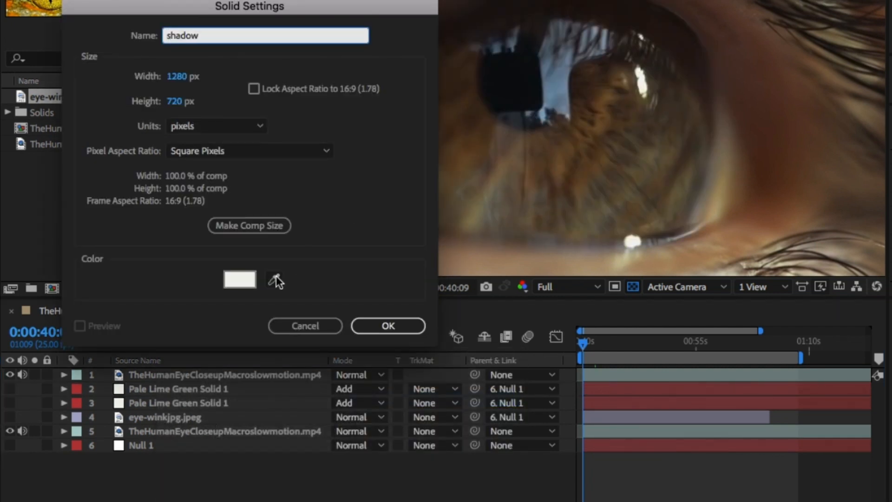
{"action": "left_click", "coordinate": [275, 279]}
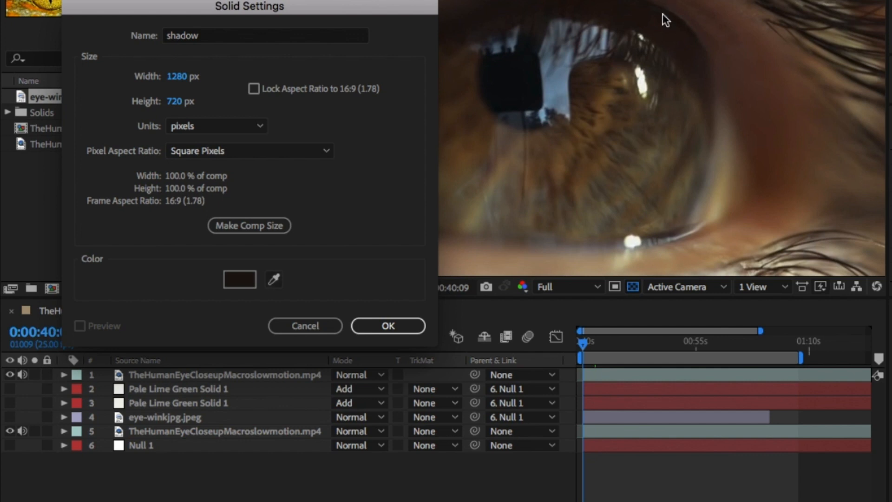
{"action": "left_click", "coordinate": [388, 325]}
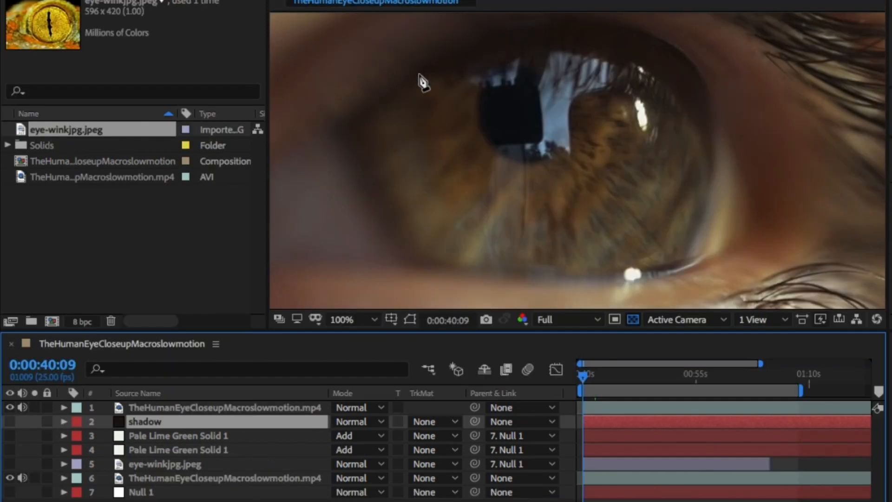
Draw a crescent-shaped Pen mask on the shadow solid along the dark area beneath the upper eyelid.
{"action": "left_click", "coordinate": [419, 41]}
{"action": "left_click_drag", "start_coordinate": [491, 38], "coordinate": [510, 32]}
{"action": "left_click_drag", "start_coordinate": [553, 20], "coordinate": [567, 21]}
{"action": "left_click_drag", "start_coordinate": [634, 26], "coordinate": [672, 59]}
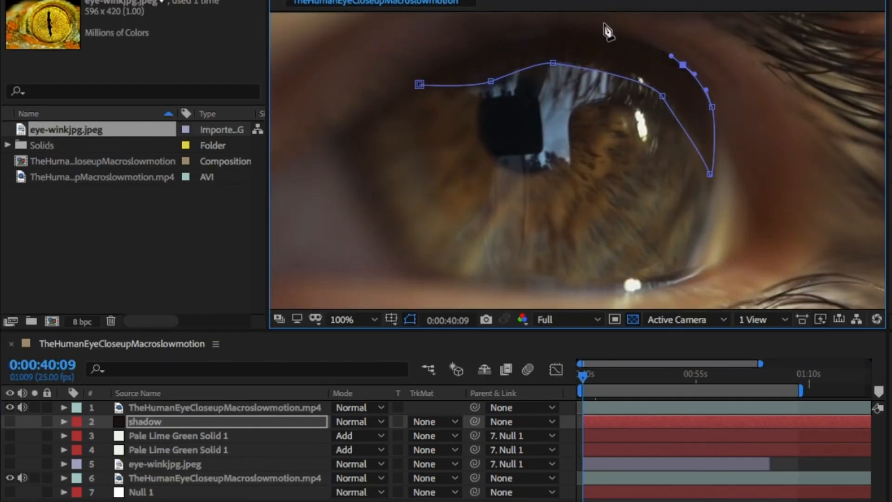
{"action": "left_click_drag", "start_coordinate": [431, 67], "coordinate": [426, 72]}
{"action": "left_click", "coordinate": [419, 84]}
{"action": "left_click", "coordinate": [595, 29]}
{"action": "left_click_drag", "start_coordinate": [563, 33], "coordinate": [563, 35]}
Show the shadow solid, parent it to Null 1 and turn the pale solids and reptile eye back on.
{"action": "left_click", "coordinate": [10, 422]}
{"action": "left_click_drag", "start_coordinate": [474, 421], "coordinate": [141, 492]}
{"action": "left_click_drag", "start_coordinate": [11, 436], "coordinate": [12, 464]}
{"action": "left_click", "coordinate": [237, 501]}
{"action": "left_click", "coordinate": [223, 422]}
Reshape the shadow mask's points so the crescent follows the full upper edge of the reptile iris.
{"action": "left_click_drag", "start_coordinate": [595, 40], "coordinate": [594, 34]}
{"action": "left_click_drag", "start_coordinate": [506, 39], "coordinate": [502, 34]}
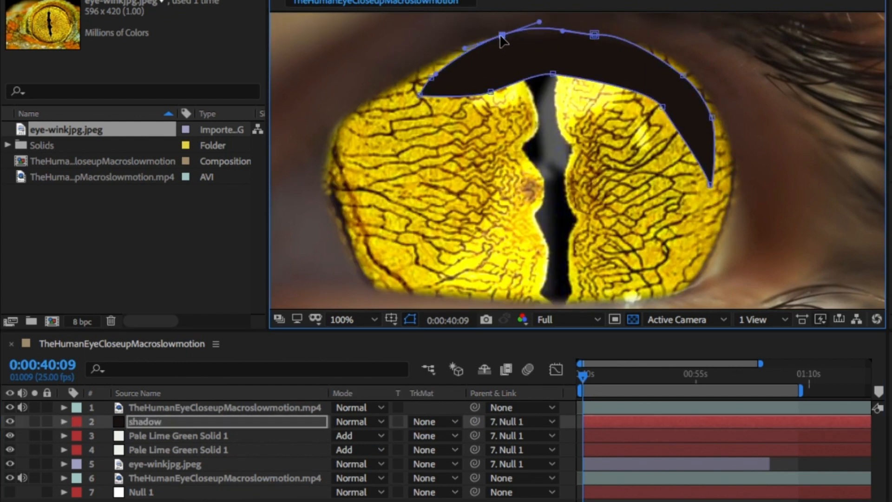
{"action": "left_click_drag", "start_coordinate": [431, 78], "coordinate": [420, 73]}
{"action": "left_click_drag", "start_coordinate": [419, 95], "coordinate": [338, 124]}
{"action": "left_click_drag", "start_coordinate": [420, 73], "coordinate": [405, 72]}
{"action": "left_click_drag", "start_coordinate": [491, 92], "coordinate": [475, 73]}
{"action": "left_click_drag", "start_coordinate": [503, 34], "coordinate": [497, 34]}
{"action": "left_click_drag", "start_coordinate": [710, 185], "coordinate": [735, 185]}
{"action": "left_click_drag", "start_coordinate": [712, 118], "coordinate": [726, 118]}
{"action": "left_click_drag", "start_coordinate": [683, 75], "coordinate": [683, 61]}
{"action": "left_click_drag", "start_coordinate": [663, 107], "coordinate": [667, 90]}
{"action": "left_click_drag", "start_coordinate": [680, 103], "coordinate": [699, 110]}
{"action": "left_click_drag", "start_coordinate": [554, 73], "coordinate": [559, 65]}
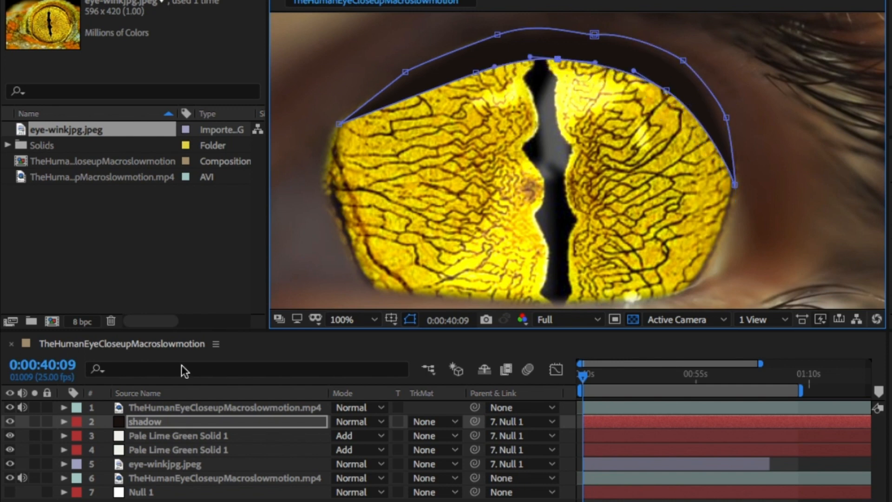
Try other blending modes and a different opacity on the shadow solid, and undo the changes.
{"action": "left_click", "coordinate": [186, 422]}
{"action": "key", "text": "t"}
{"action": "left_click", "coordinate": [360, 422]}
{"action": "left_click", "coordinate": [372, 474]}
{"action": "left_click", "coordinate": [360, 422]}
{"action": "left_click", "coordinate": [397, 501]}
{"action": "key", "text": "super+z"}
{"action": "key", "text": "super+z"}
{"action": "left_click_drag", "start_coordinate": [339, 436], "coordinate": [322, 436]}
{"action": "key", "text": "super+z"}
Set the shadow solid's blending mode to Overlay and deselect it.
{"action": "left_click", "coordinate": [364, 423]}
{"action": "left_click", "coordinate": [398, 460]}
{"action": "key", "text": "super+shift+a"}
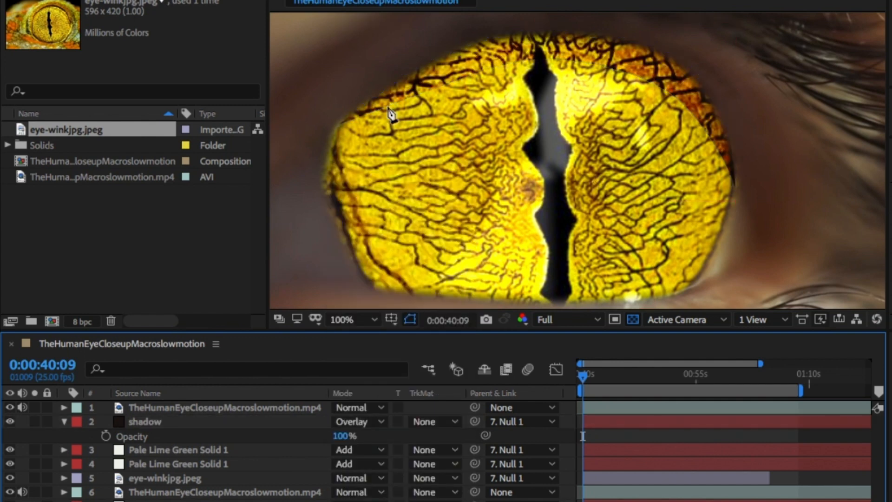
Increase the feather of the shadow solid's mask and toggle the layer's visibility to compare.
{"action": "left_click", "coordinate": [233, 422]}
{"action": "key", "text": "m"}
{"action": "key", "text": "m"}
{"action": "left_click_drag", "start_coordinate": [358, 465], "coordinate": [383, 467]}
{"action": "left_click", "coordinate": [209, 436]}
{"action": "key", "text": "super+shift+a"}
{"action": "left_click", "coordinate": [11, 421]}
{"action": "left_click", "coordinate": [11, 421]}
{"action": "left_click", "coordinate": [64, 421]}
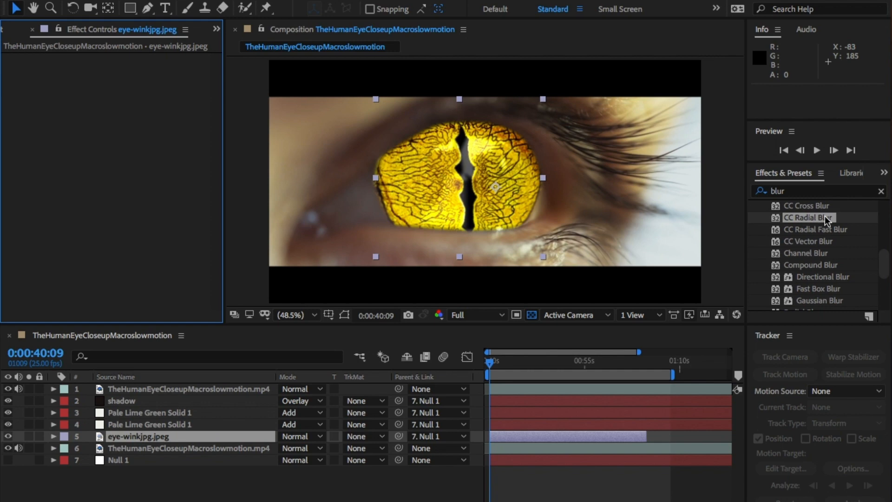
Apply CC Radial Blur to eye-winkjpg.jpeg as a Centered Zoom, centred on the pupil at 349.8, 234.1.
{"action": "left_click_drag", "start_coordinate": [824, 215], "coordinate": [60, 208]}
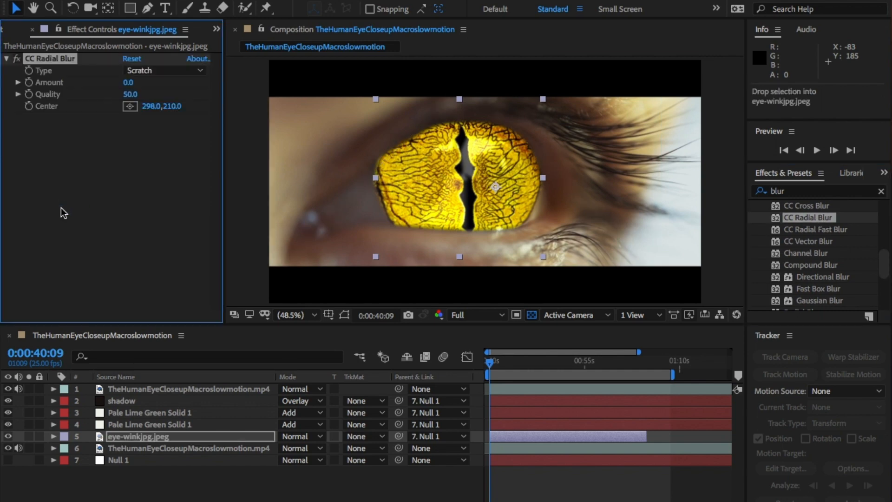
{"action": "left_click", "coordinate": [134, 75]}
{"action": "left_click", "coordinate": [180, 113]}
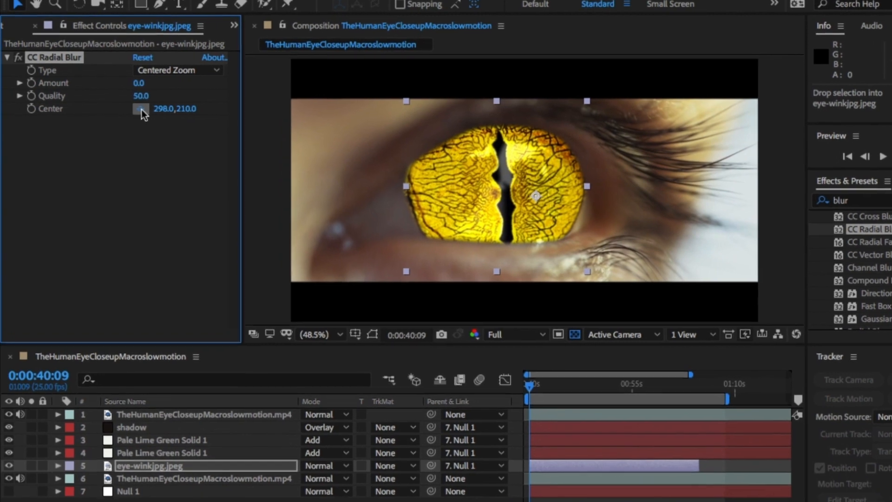
{"action": "left_click", "coordinate": [141, 110]}
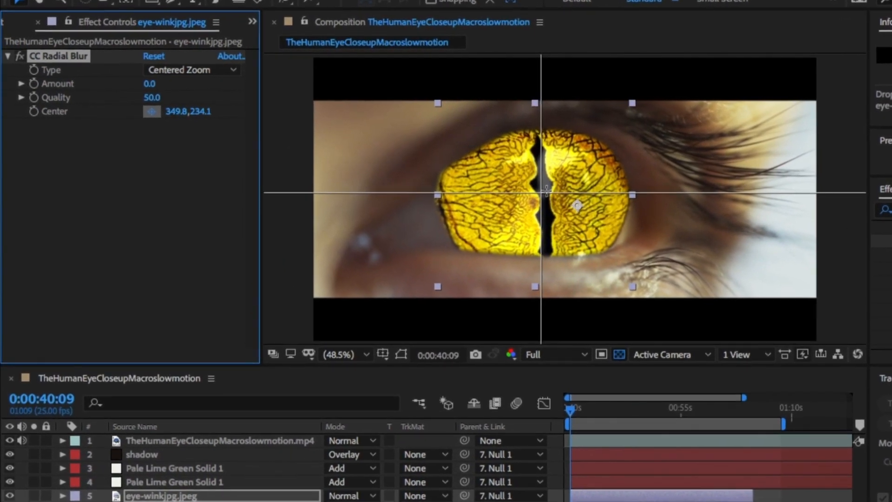
{"action": "left_click", "coordinate": [546, 190]}
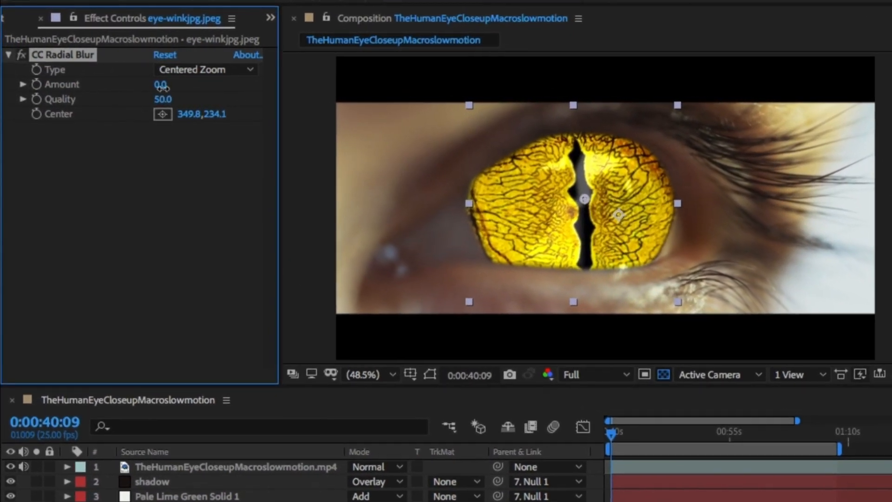
Try a radial blur amount of 20 and reduce it to 10.
{"action": "left_click_drag", "start_coordinate": [162, 86], "coordinate": [171, 86]}
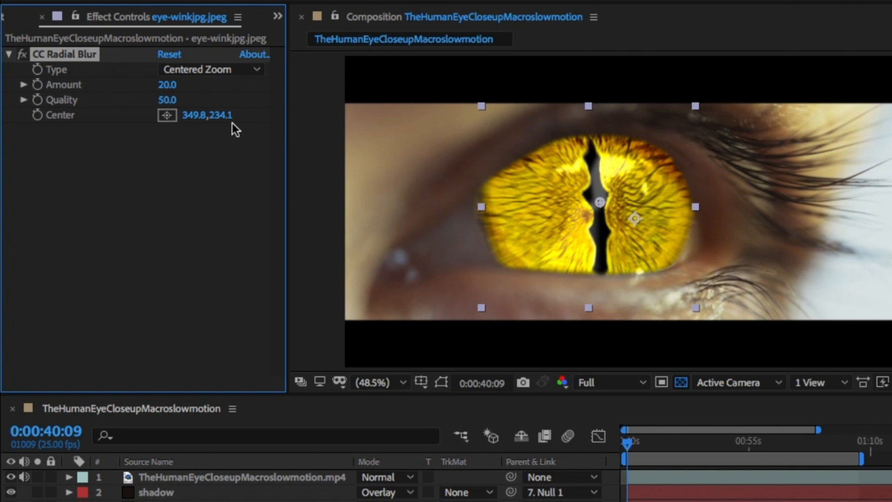
{"action": "left_click", "coordinate": [167, 85]}
{"action": "type", "text": "10"}
{"action": "key", "text": "Return"}
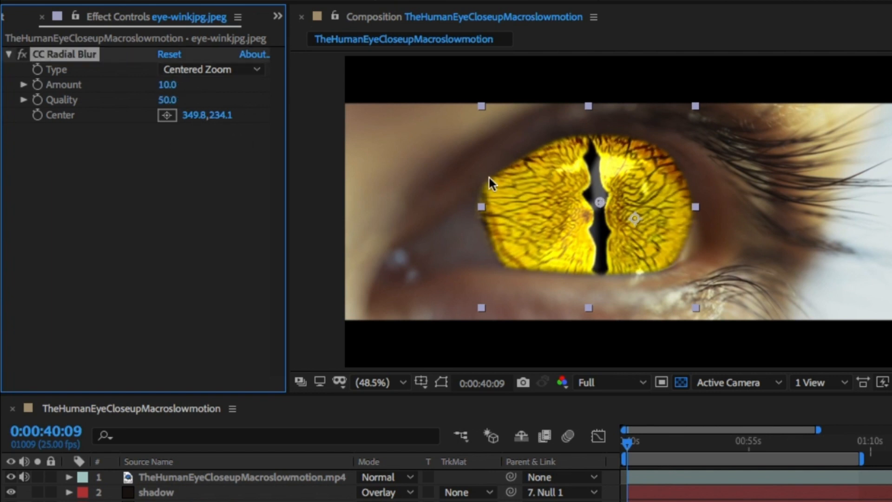
Toggle the reptile eye layer's visibility to compare it with the original eye.
{"action": "left_click", "coordinate": [11, 501]}
{"action": "left_click", "coordinate": [11, 501]}
{"action": "left_click", "coordinate": [10, 501]}
{"action": "left_click", "coordinate": [11, 501]}
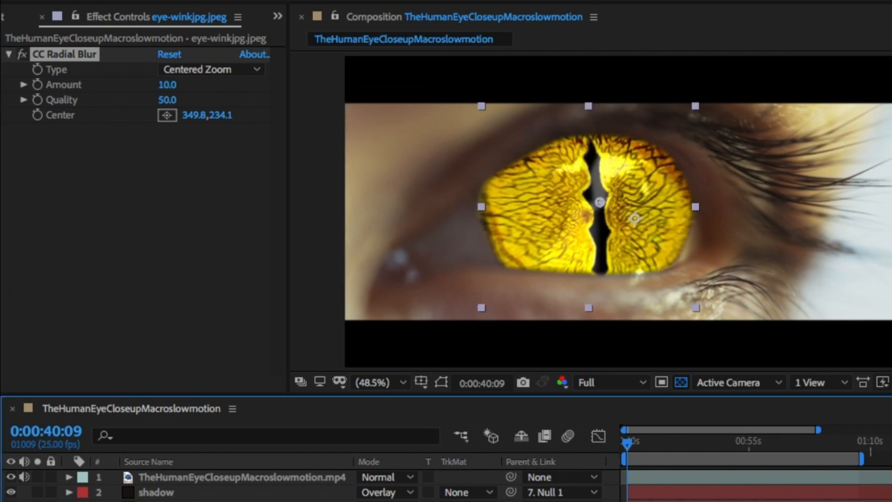
{"action": "left_click", "coordinate": [11, 501]}
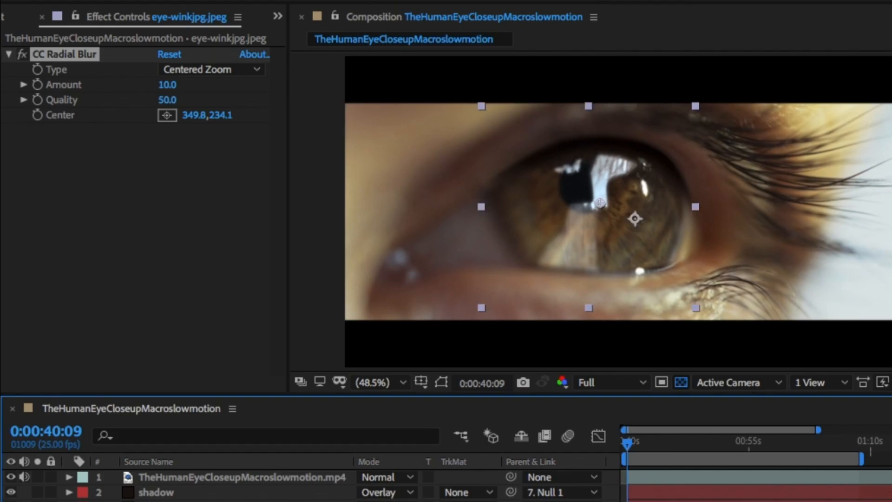
Create an adjustment layer and move it directly above the eye-winkjpg.jpeg layer.
{"action": "right_click", "coordinate": [170, 479]}
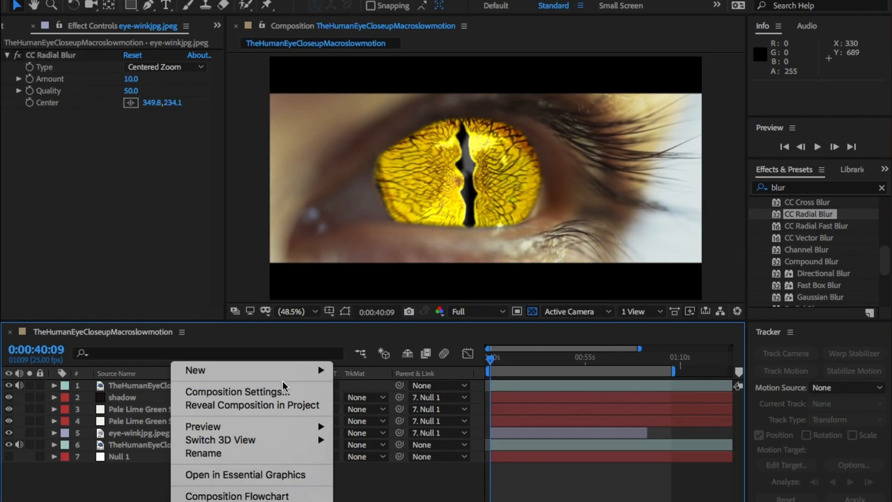
{"action": "mouse_move", "coordinate": [292, 366]}
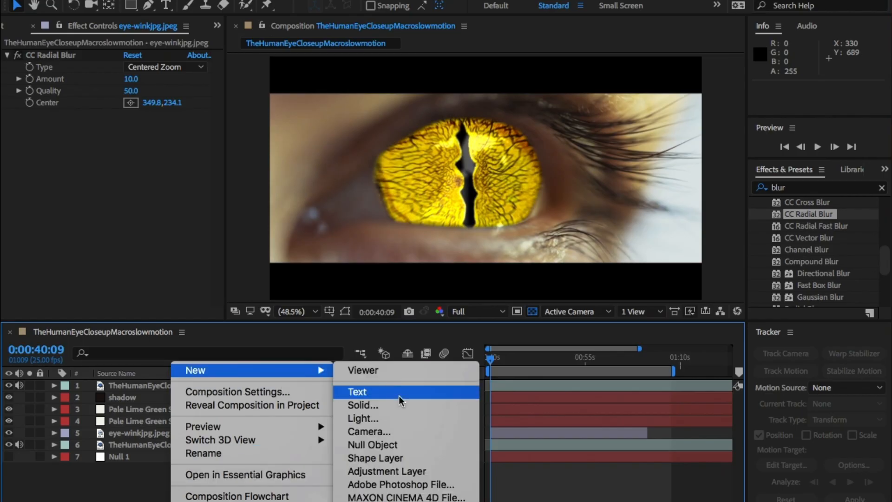
{"action": "left_click", "coordinate": [445, 476]}
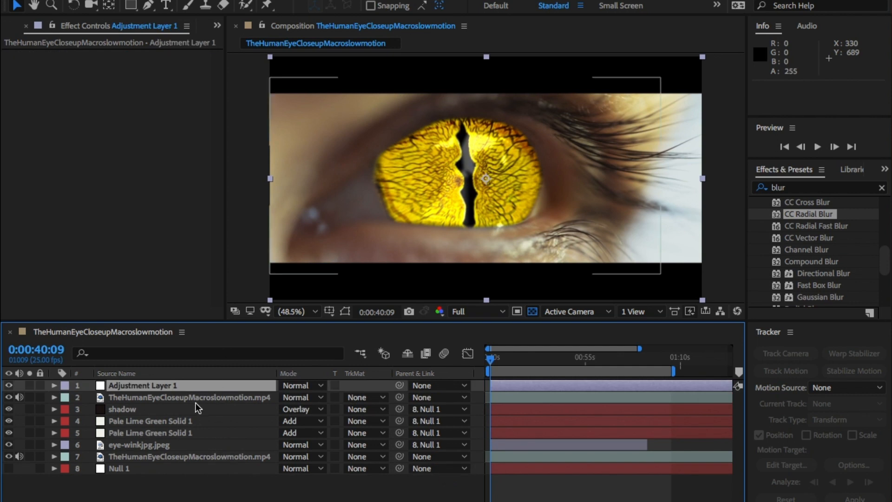
{"action": "left_click_drag", "start_coordinate": [173, 389], "coordinate": [171, 442]}
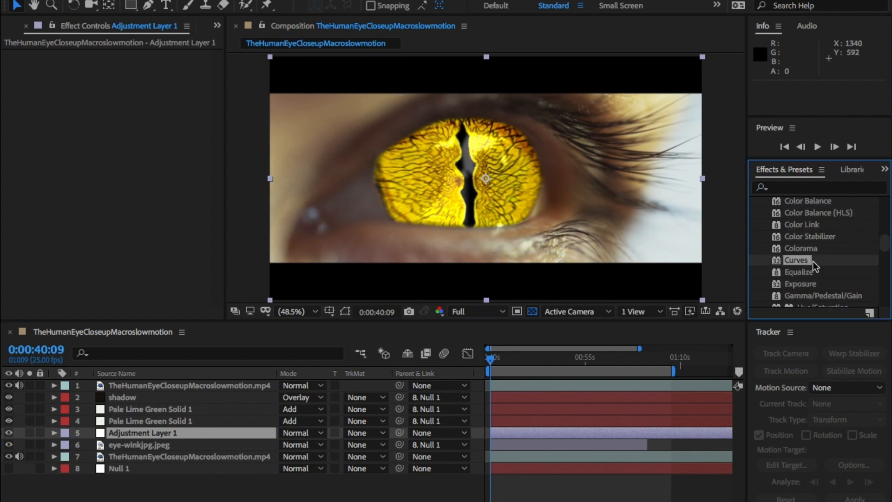
Apply Curves to the adjustment layer and reshape its RGB curve in the midtones and highlights.
{"action": "left_click_drag", "start_coordinate": [466, 355], "coordinate": [230, 436]}
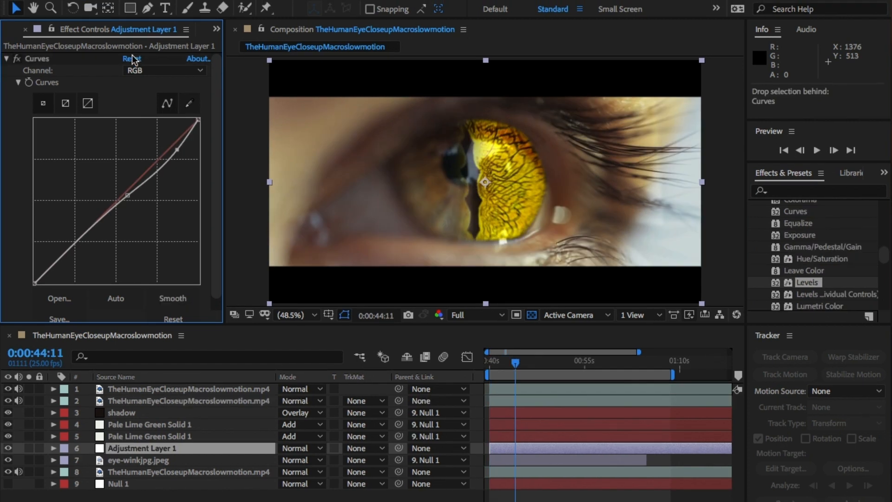
{"action": "left_click", "coordinate": [124, 206]}
{"action": "left_click_drag", "start_coordinate": [124, 206], "coordinate": [173, 158]}
{"action": "left_click_drag", "start_coordinate": [123, 208], "coordinate": [119, 203]}
{"action": "left_click_drag", "start_coordinate": [172, 158], "coordinate": [163, 155]}
Go through the individual colour channels of the Curves effect.
{"action": "left_click", "coordinate": [170, 70]}
{"action": "left_click", "coordinate": [169, 97]}
{"action": "left_click", "coordinate": [179, 70]}
{"action": "left_click", "coordinate": [173, 110]}
{"action": "left_click", "coordinate": [166, 71]}
{"action": "left_click", "coordinate": [170, 122]}
Add a Levels effect below Curves on Adjustment Layer 1, with Output Black at 42 and Gamma at 1.01.
{"action": "left_click", "coordinate": [7, 58]}
{"action": "left_click_drag", "start_coordinate": [807, 283], "coordinate": [100, 93]}
{"action": "left_click_drag", "start_coordinate": [121, 150], "coordinate": [132, 155]}
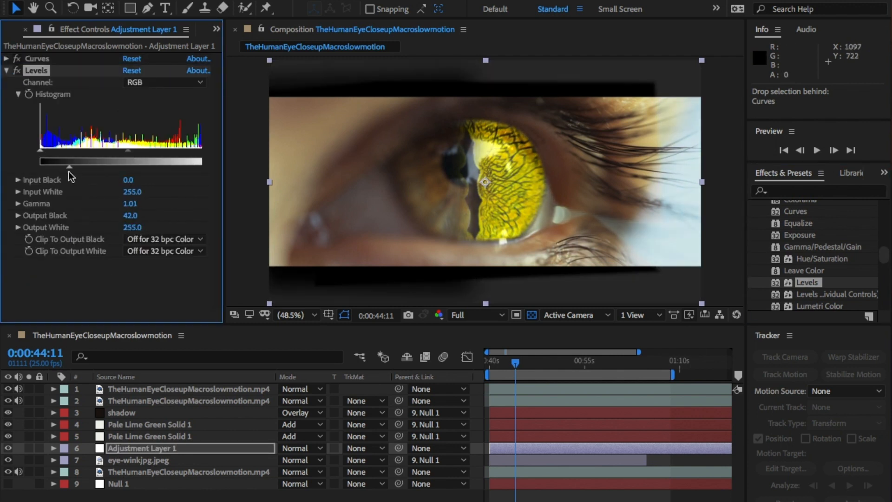
{"action": "left_click", "coordinate": [6, 71]}
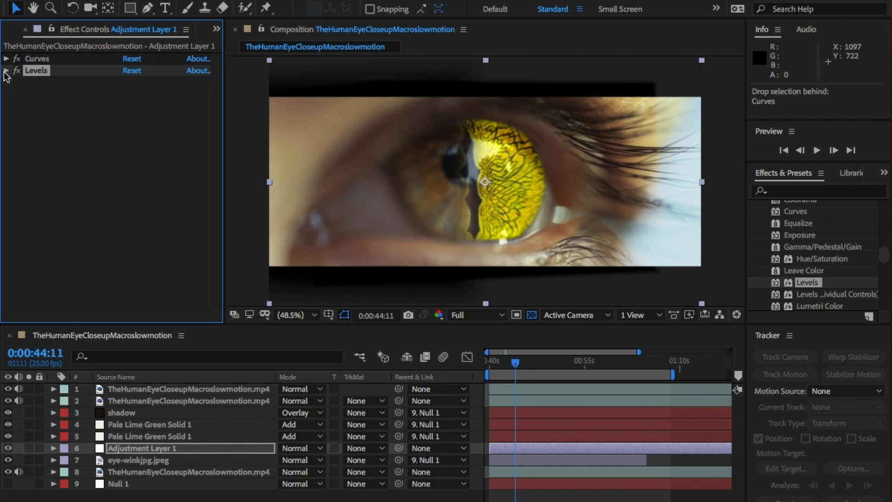
Add Hue/Saturation to Adjustment Layer 1 with Master Saturation 11 and Master Lightness 2.
{"action": "scroll", "coordinate": [818, 260], "scroll_direction": "down", "scroll_amount": 1}
{"action": "left_click_drag", "start_coordinate": [822, 248], "coordinate": [75, 131]}
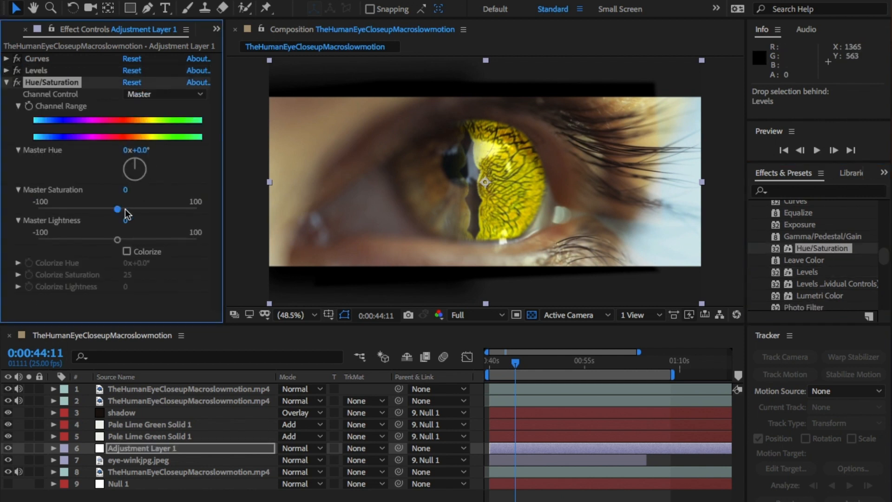
{"action": "left_click_drag", "start_coordinate": [118, 210], "coordinate": [133, 210]}
{"action": "left_click_drag", "start_coordinate": [117, 240], "coordinate": [120, 241]}
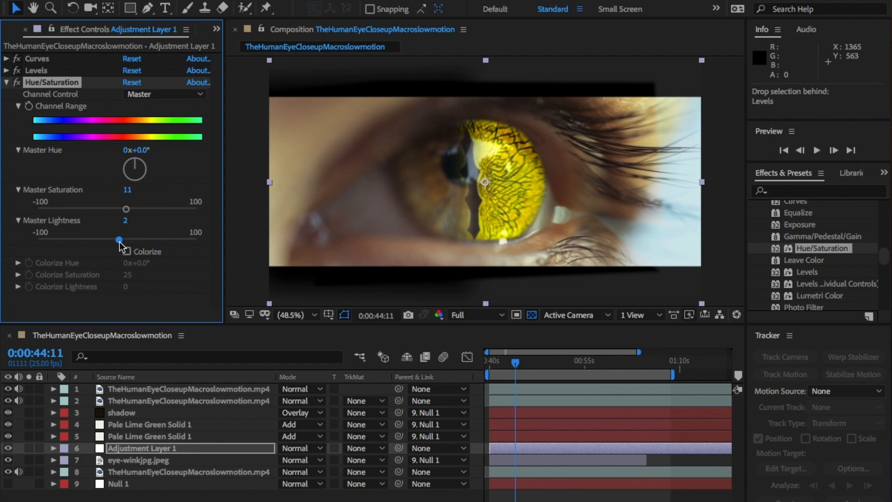
{"action": "left_click", "coordinate": [7, 82]}
Pre-compose Adjustment Layer 1 and the eye-winkjpg.jpeg layer together as Pre-comp 1.
{"action": "left_click", "coordinate": [161, 460], "text": "ctrl"}
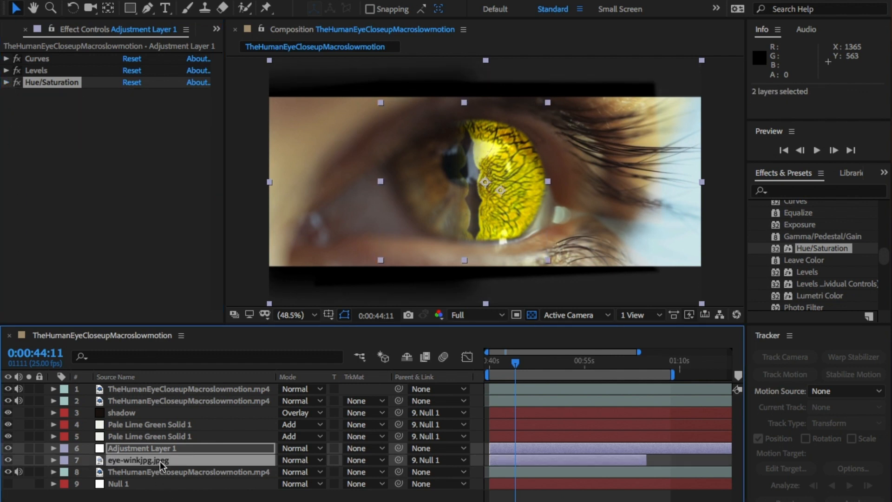
{"action": "right_click", "coordinate": [161, 466]}
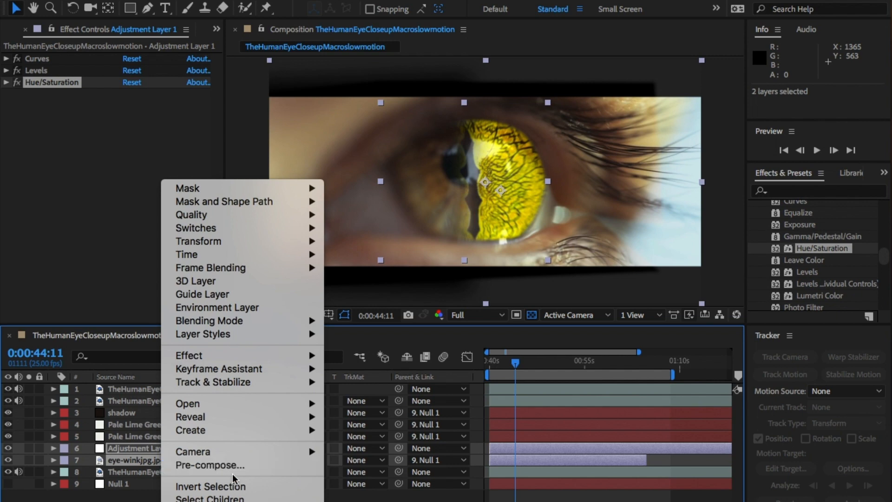
{"action": "left_click", "coordinate": [246, 465]}
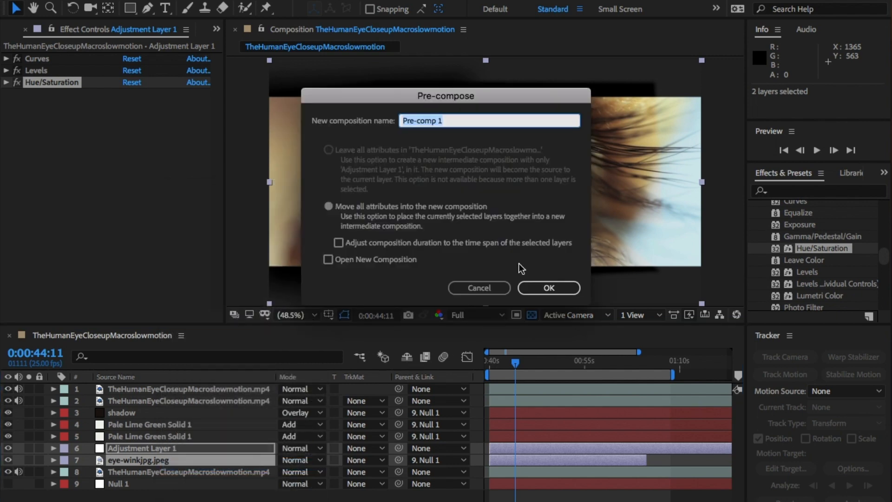
{"action": "left_click", "coordinate": [539, 286]}
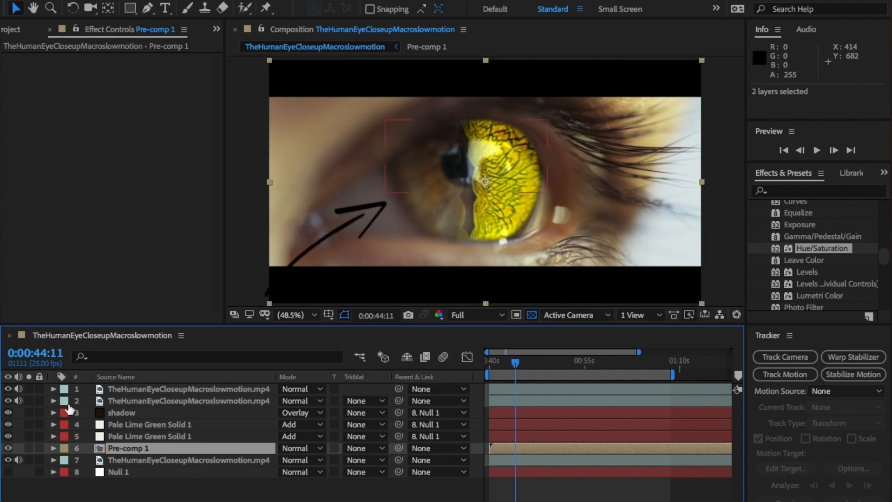
Hide the topmost footage layer and reposition Pre-comp 1 to 652, 364.
{"action": "left_click", "coordinate": [8, 389]}
{"action": "key", "text": "p"}
{"action": "left_click_drag", "start_coordinate": [317, 460], "coordinate": [291, 461]}
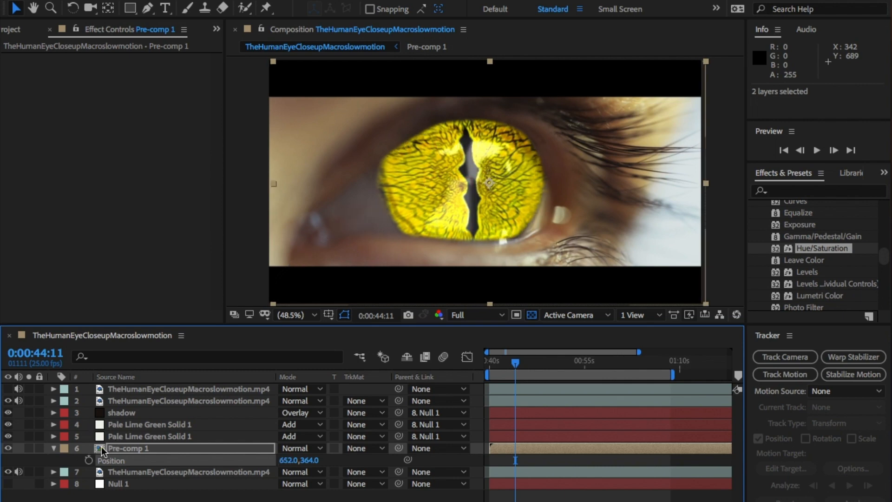
Open Pre-comp 1, draw an elliptical mask on the upper eye-winkjpg.jpeg layer and give its outline a red colour.
{"action": "double_click", "coordinate": [102, 449]}
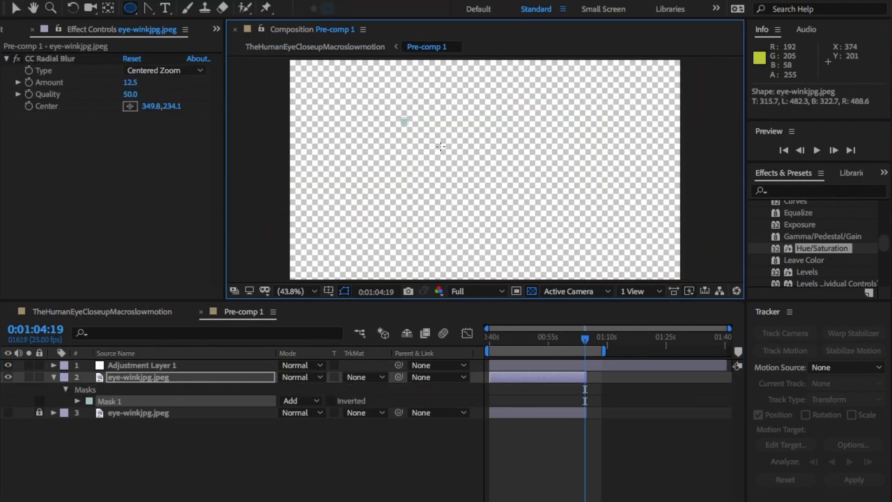
{"action": "left_click_drag", "start_coordinate": [440, 146], "coordinate": [522, 238]}
{"action": "left_click", "coordinate": [90, 401]}
{"action": "left_click", "coordinate": [360, 146]}
{"action": "left_click", "coordinate": [302, 401]}
{"action": "left_click", "coordinate": [304, 432]}
{"action": "left_click", "coordinate": [302, 402]}
{"action": "left_click", "coordinate": [300, 406]}
Enlarge and shift the elliptical mask to surround the whole reptile iris, and set its mode to Add.
{"action": "left_click", "coordinate": [17, 8]}
{"action": "double_click", "coordinate": [463, 122]}
{"action": "left_click_drag", "start_coordinate": [521, 121], "coordinate": [533, 98]}
{"action": "left_click_drag", "start_coordinate": [404, 239], "coordinate": [384, 238]}
{"action": "left_click_drag", "start_coordinate": [471, 205], "coordinate": [476, 204]}
{"action": "left_click", "coordinate": [302, 401]}
{"action": "left_click", "coordinate": [300, 426]}
Set the feather of the eye-winkjpg.jpeg mask to 10 pixels.
{"action": "left_click", "coordinate": [139, 412], "text": "shift"}
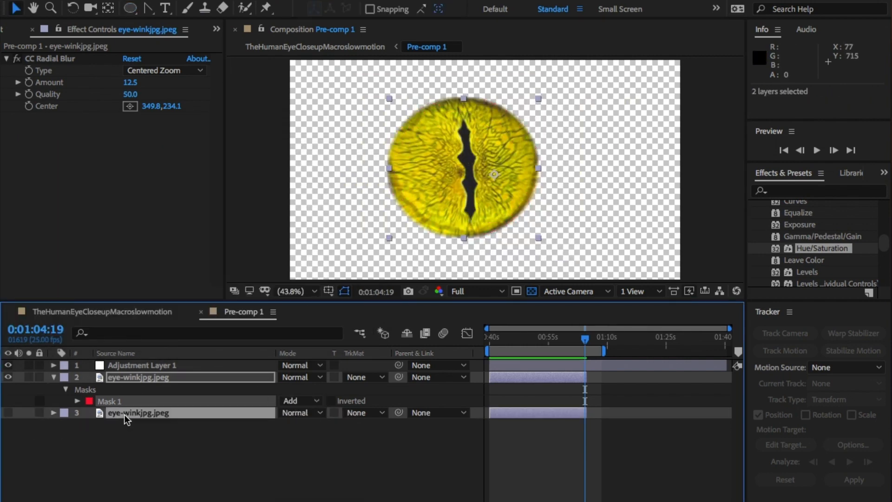
{"action": "key", "text": "m"}
{"action": "key", "text": "m"}
{"action": "left_click", "coordinate": [310, 412]}
{"action": "type", "text": "10"}
{"action": "key", "text": "Return"}
{"action": "left_click", "coordinate": [54, 377]}
Return to the main composition and examine the reflections in the original eye enlarged at 0:01:08:08.
{"action": "left_click", "coordinate": [121, 312]}
{"action": "left_click_drag", "start_coordinate": [646, 341], "coordinate": [639, 340]}
{"action": "key", "text": "grave"}
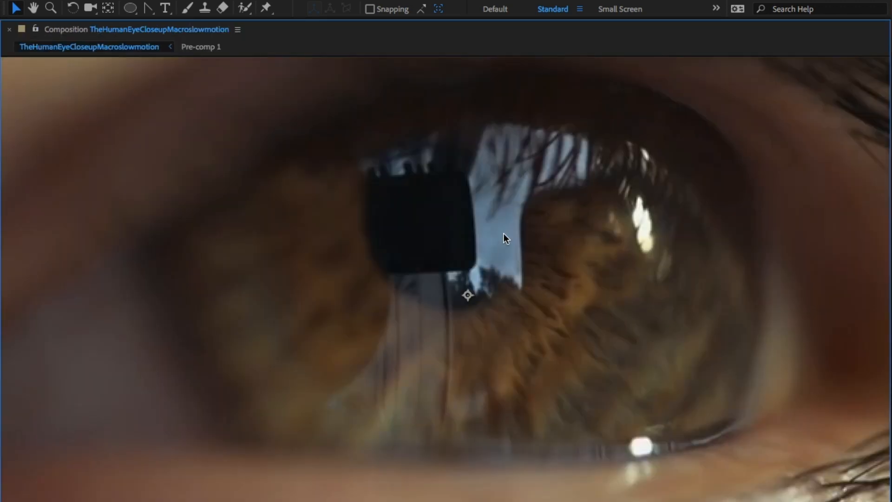
{"action": "key", "text": "grave"}
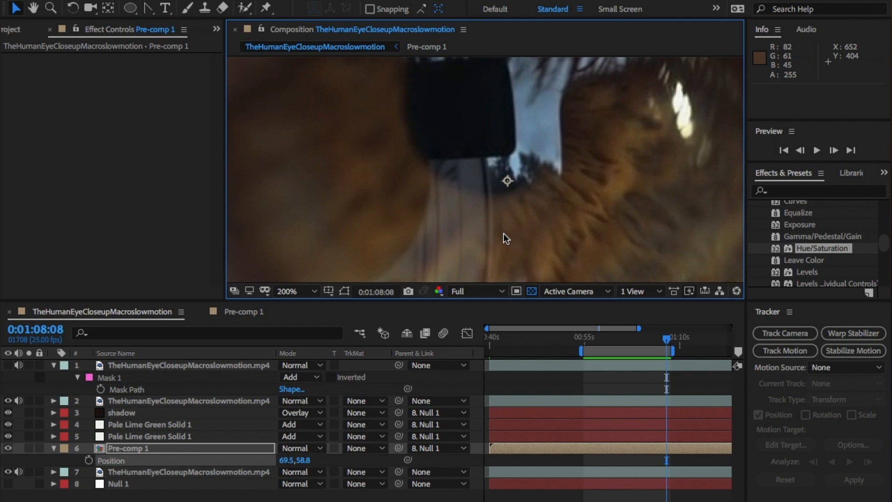
Switch to the web browser and look through image results for "wall" and "door".
{"action": "left_click", "coordinate": [216, 491]}
{"action": "type", "text": "wall"}
{"action": "key", "text": "Return"}
{"action": "left_click", "coordinate": [167, 66]}
{"action": "left_click", "coordinate": [144, 35]}
{"action": "type", "text": "door"}
{"action": "key", "text": "Return"}
{"action": "scroll", "coordinate": [291, 398], "scroll_direction": "down", "scroll_amount": 5}
{"action": "left_click", "coordinate": [215, 226]}
{"action": "scroll", "coordinate": [281, 309], "scroll_direction": "down", "scroll_amount": 20}
{"action": "left_click", "coordinate": [293, 372]}
Search for "outside door" images and choose the picture of the white front door with the shrub beside it.
{"action": "scroll", "coordinate": [293, 363], "scroll_direction": "up", "scroll_amount": 20}
{"action": "triple_click", "coordinate": [159, 34]}
{"action": "type", "text": "outside door"}
{"action": "key", "text": "Return"}
{"action": "scroll", "coordinate": [233, 200], "scroll_direction": "down", "scroll_amount": 5}
{"action": "left_click", "coordinate": [232, 200]}
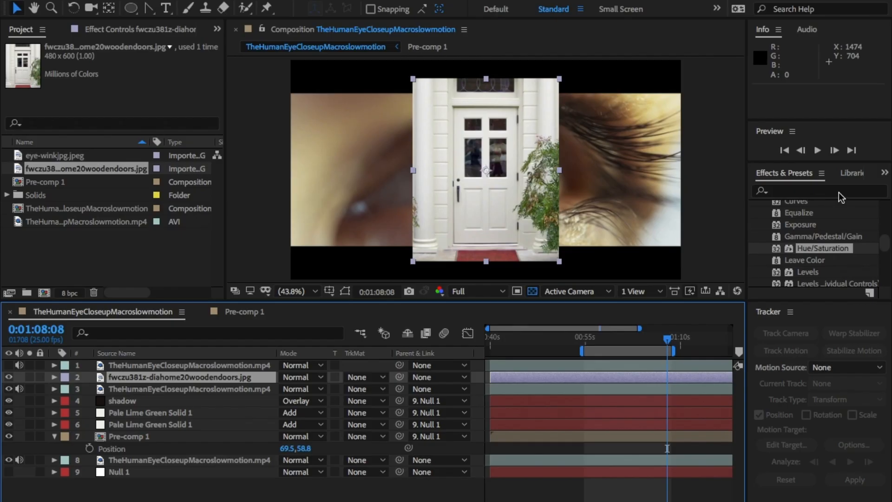
Apply Optics Compensation to the door image layer and set its Field Of View to 40.1.
{"action": "left_click", "coordinate": [839, 192]}
{"action": "type", "text": "optic"}
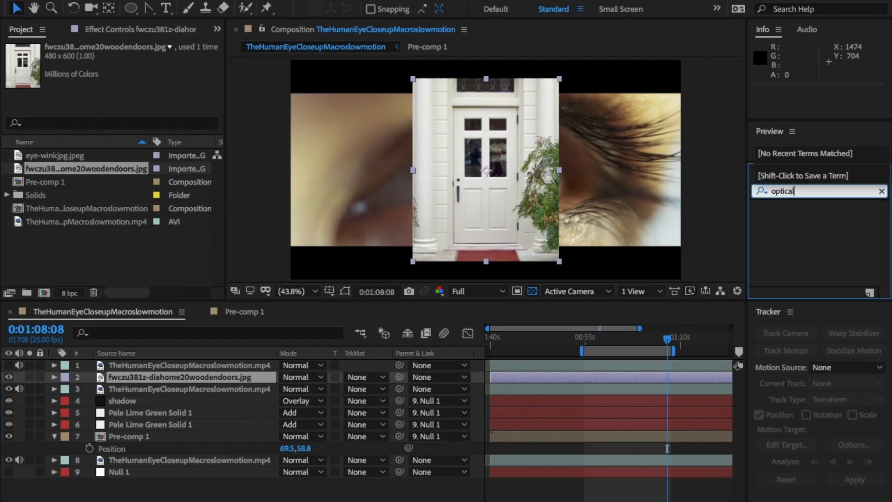
{"action": "left_click", "coordinate": [837, 219]}
{"action": "left_click_drag", "start_coordinate": [836, 219], "coordinate": [638, 378]}
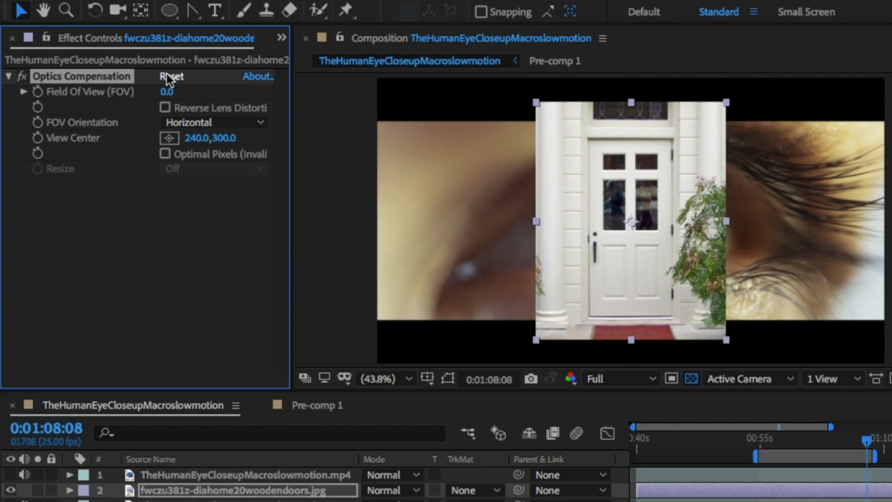
{"action": "left_click_drag", "start_coordinate": [217, 101], "coordinate": [513, 76]}
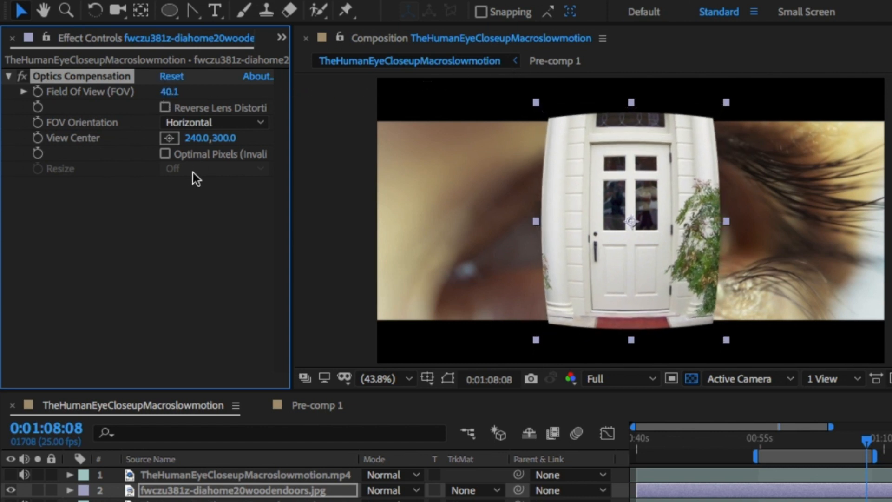
Place the door effect's View Center near the image's right edge, at about 420.6, 296.6.
{"action": "left_click", "coordinate": [170, 138]}
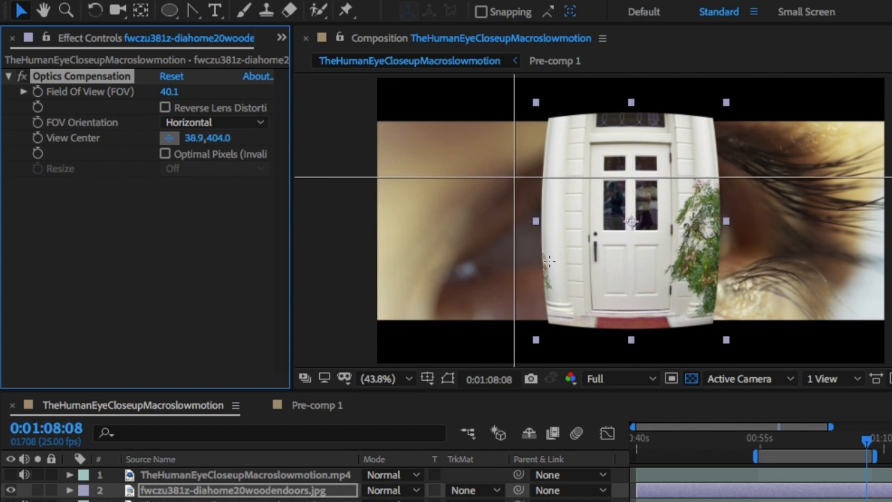
{"action": "left_click", "coordinate": [547, 220]}
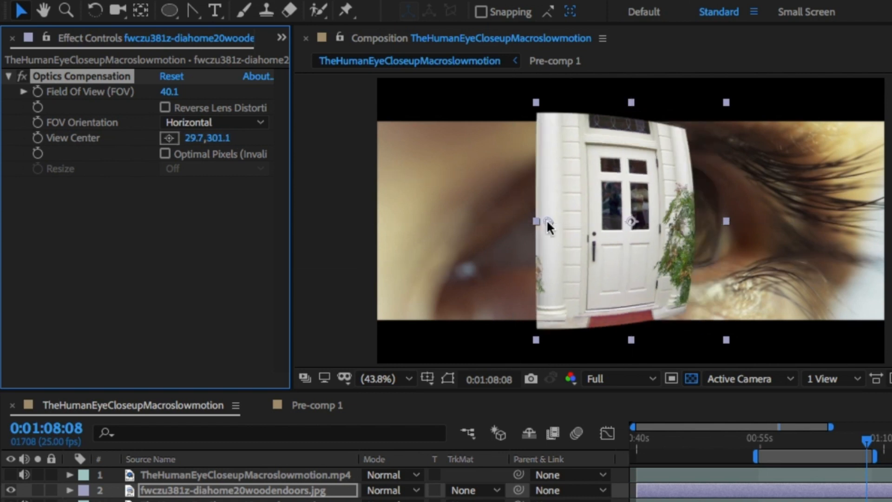
{"action": "left_click_drag", "start_coordinate": [547, 220], "coordinate": [702, 219]}
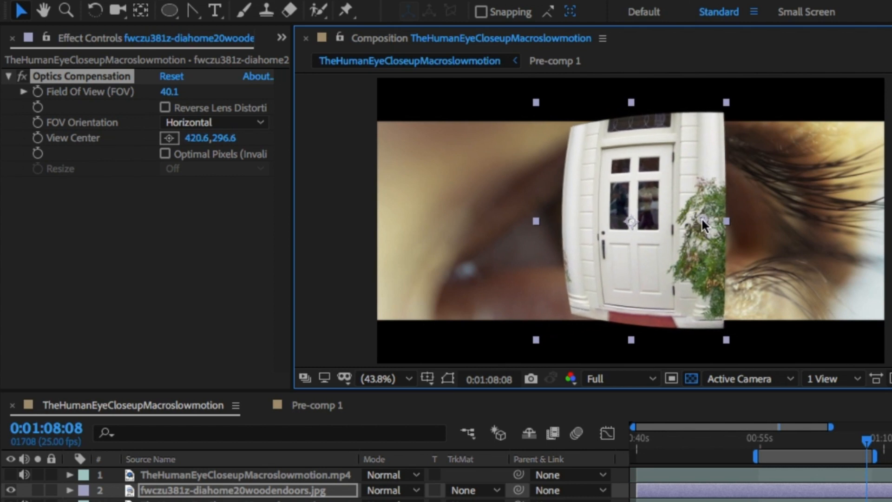
Set the door layer's FOV Orientation to Vertical and increase its Field Of View to 53.2.
{"action": "left_click_drag", "start_coordinate": [172, 93], "coordinate": [180, 93]}
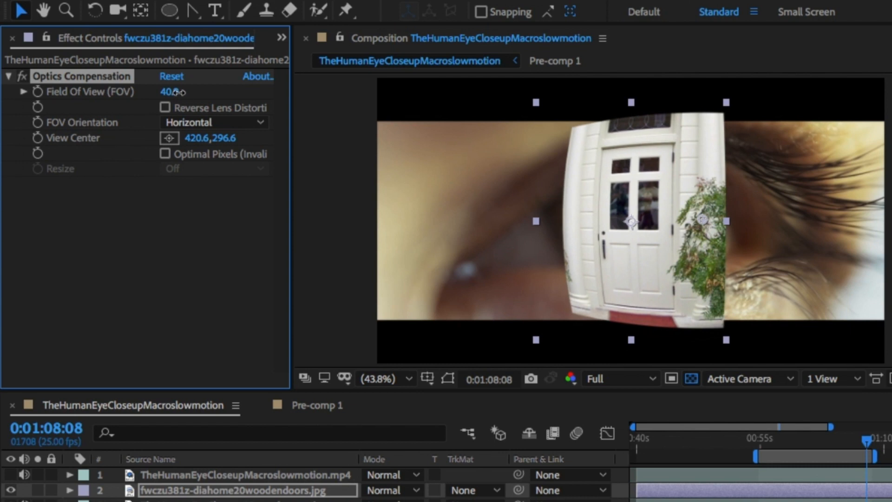
{"action": "left_click", "coordinate": [199, 122]}
{"action": "left_click", "coordinate": [204, 176]}
{"action": "left_click", "coordinate": [211, 122]}
{"action": "left_click", "coordinate": [214, 160]}
{"action": "left_click_drag", "start_coordinate": [174, 92], "coordinate": [277, 91]}
Scale the door image layer to 79% and make it semi-transparent so the reptile eye shows through.
{"action": "key", "text": "Home"}
{"action": "key", "text": "semicolon"}
{"action": "key", "text": "semicolon"}
{"action": "left_click_drag", "start_coordinate": [639, 390], "coordinate": [763, 393]}
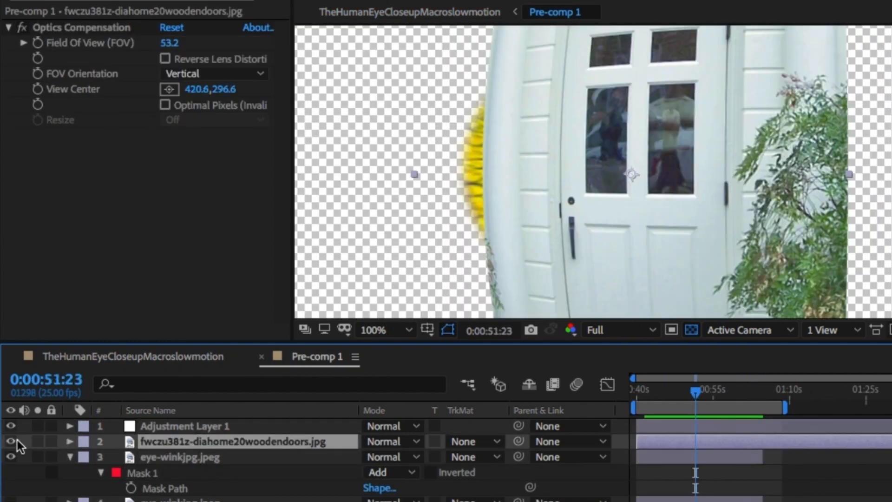
{"action": "key", "text": "comma"}
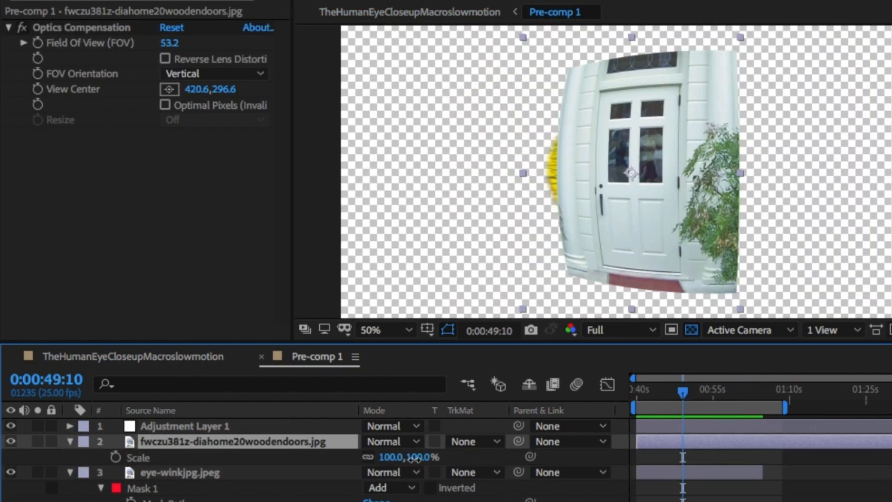
{"action": "key", "text": "p"}
{"action": "left_click_drag", "start_coordinate": [427, 458], "coordinate": [359, 458]}
{"action": "left_click", "coordinate": [392, 442]}
{"action": "left_click", "coordinate": [388, 462]}
{"action": "key", "text": "t"}
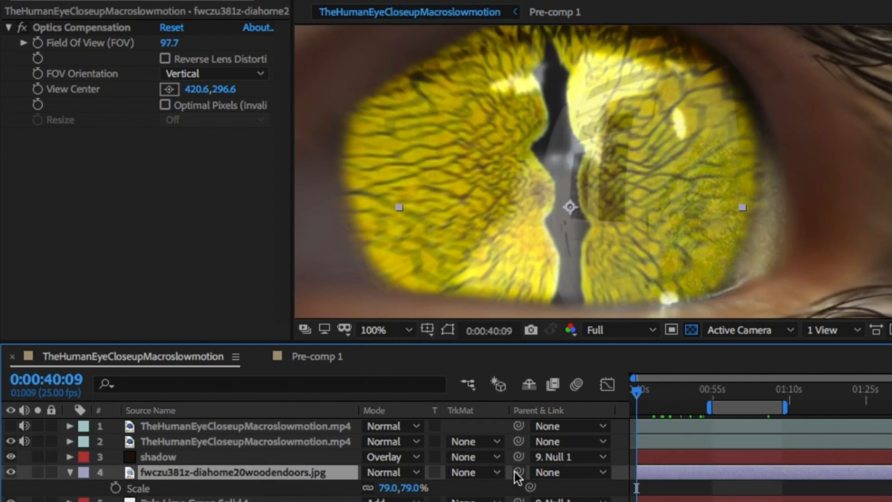
Parent the door image layer to Null 1 and position it over the pupil at -24.5, 91.8.
{"action": "key", "text": "p"}
{"action": "left_click", "coordinate": [539, 473]}
{"action": "left_click", "coordinate": [679, 435]}
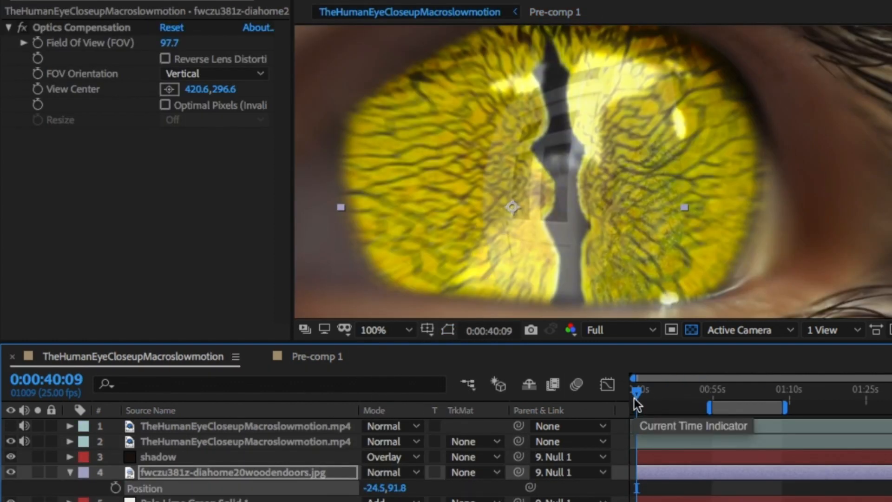
Split the door image layer at 0:01:05:05, where the eye closes, and delete the part after it.
{"action": "left_click_drag", "start_coordinate": [635, 393], "coordinate": [763, 393]}
{"action": "key", "text": "Page_Down"}
{"action": "key", "text": "Page_Down"}
{"action": "left_click", "coordinate": [282, 472]}
{"action": "key", "text": "ctrl+shift+d"}
{"action": "key", "text": "Delete"}
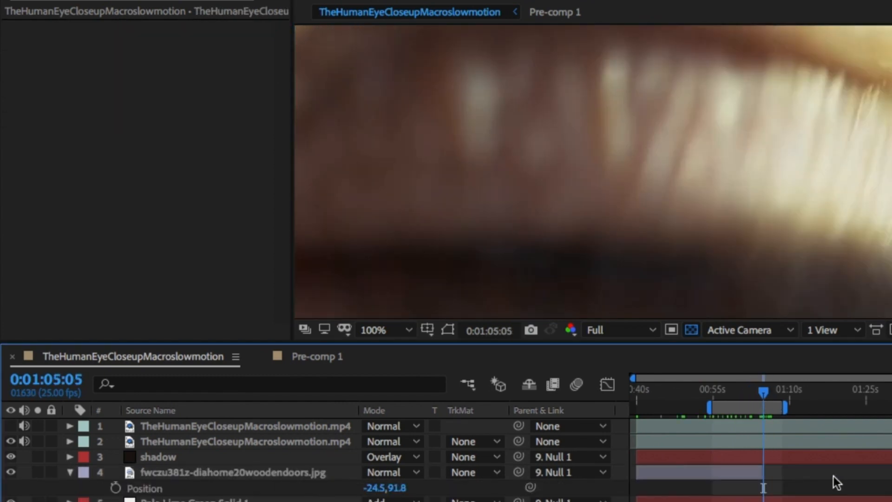
{"action": "left_click_drag", "start_coordinate": [763, 393], "coordinate": [669, 395]}
{"action": "left_click", "coordinate": [591, 90]}
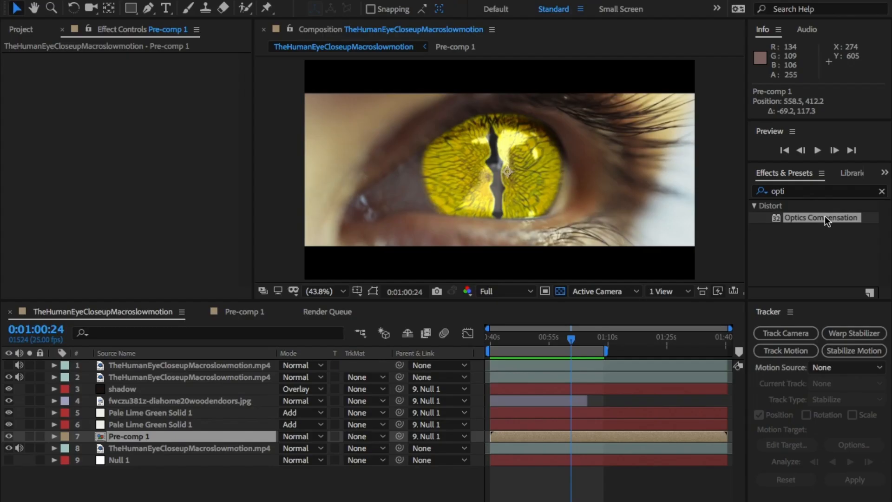
Apply Optics Compensation to Pre-comp 1 with Vertical FOV Orientation, Field Of View 81.6 and View Center 567.5, 397.2.
{"action": "left_click", "coordinate": [825, 216]}
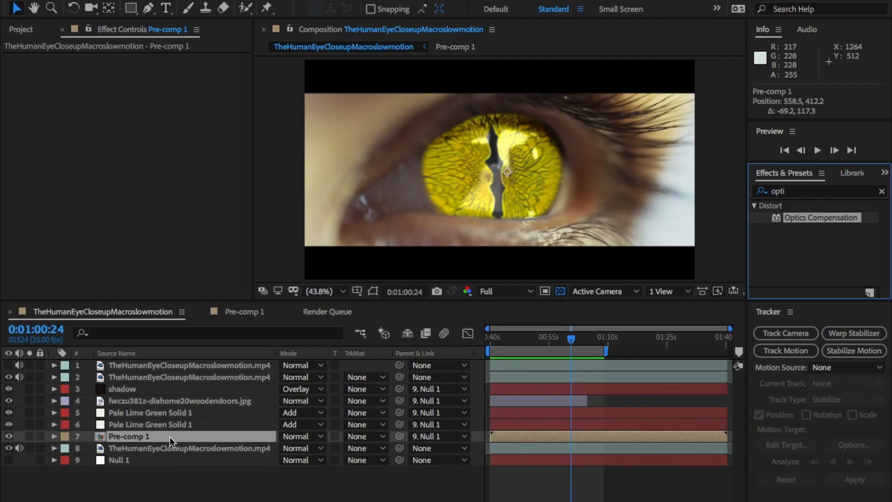
{"action": "left_click_drag", "start_coordinate": [810, 222], "coordinate": [189, 435]}
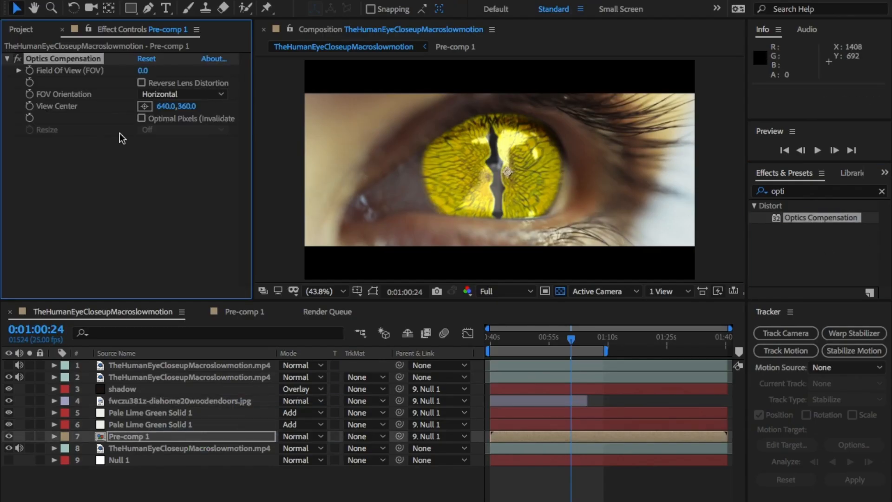
{"action": "left_click", "coordinate": [185, 96]}
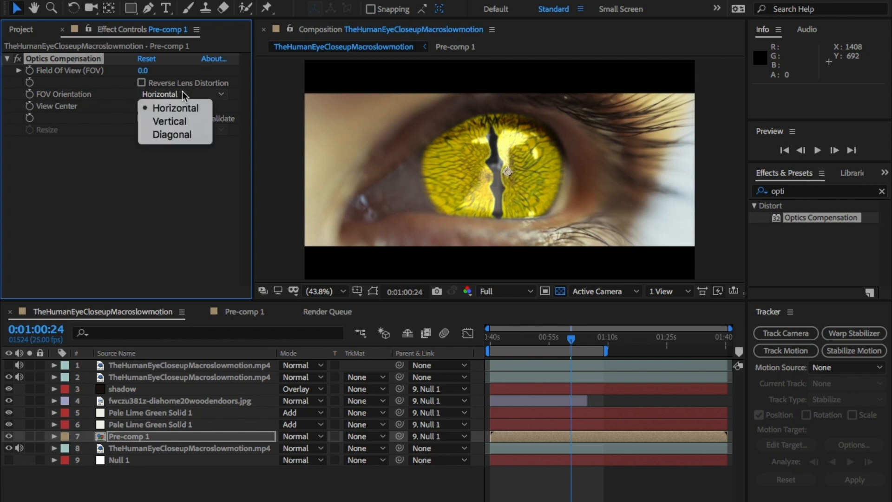
{"action": "left_click", "coordinate": [203, 123]}
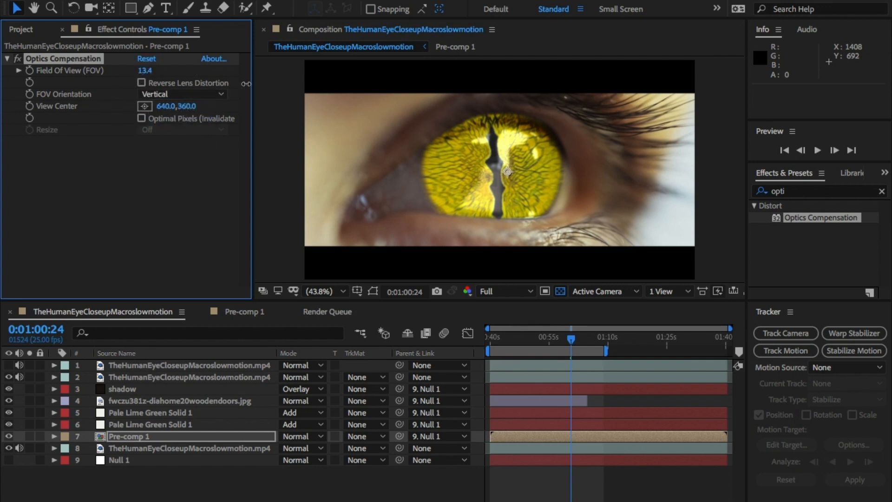
{"action": "left_click_drag", "start_coordinate": [668, 113], "coordinate": [808, 124]}
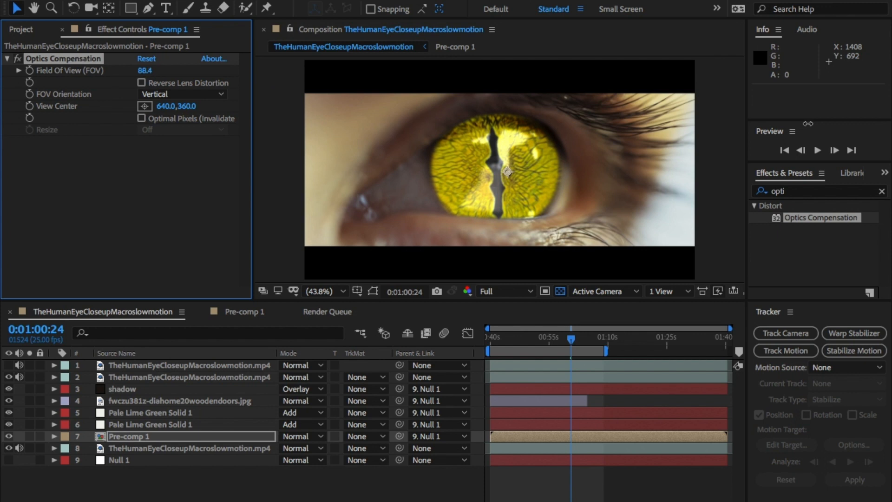
{"action": "left_click", "coordinate": [145, 105]}
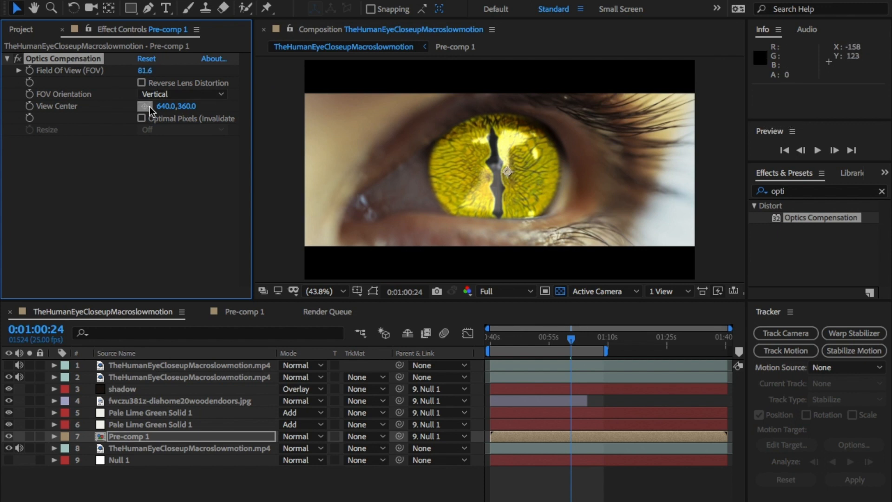
{"action": "mouse_move", "coordinate": [487, 188]}
{"action": "left_mouse_down"}
{"action": "mouse_move", "coordinate": [480, 202]}
{"action": "mouse_move", "coordinate": [473, 189]}
{"action": "left_mouse_up"}
Go to the start of the composition and shift Pre-comp 1 horizontally to an X position of 99.5.
{"action": "left_click", "coordinate": [116, 436]}
{"action": "key", "text": "Home"}
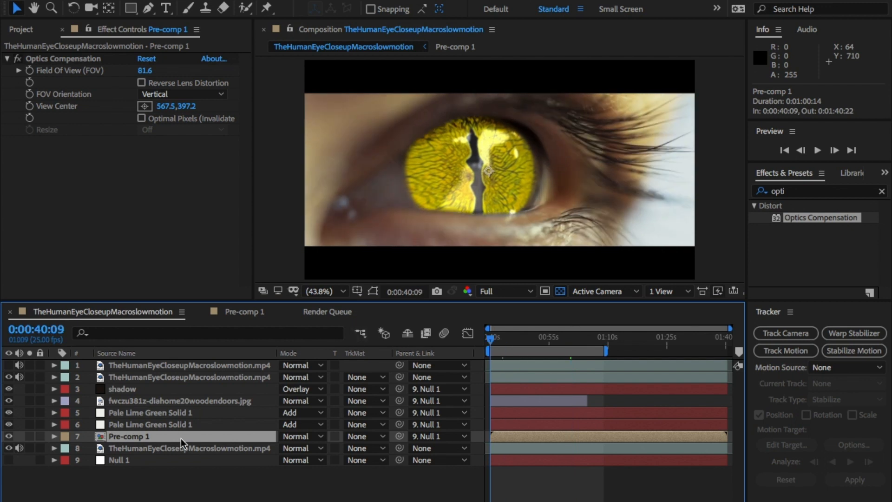
{"action": "key", "text": "p"}
{"action": "mouse_move", "coordinate": [280, 451]}
{"action": "left_mouse_down"}
{"action": "mouse_move", "coordinate": [307, 451]}
{"action": "mouse_move", "coordinate": [298, 449]}
{"action": "left_mouse_up"}
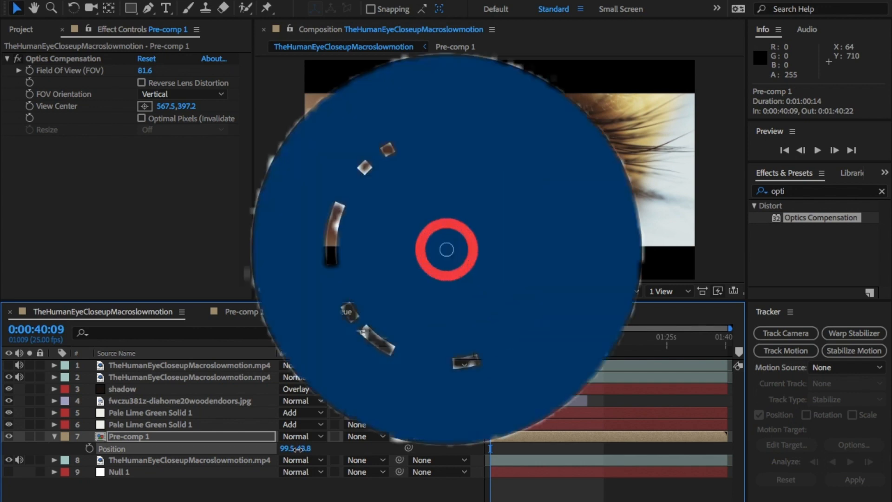